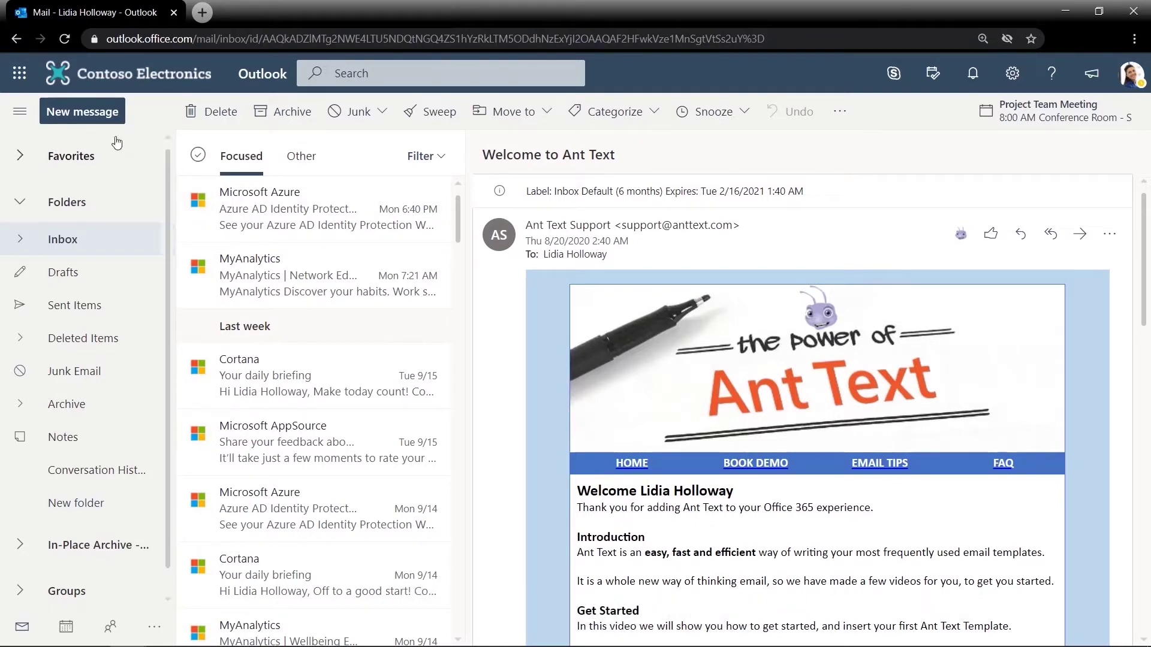
# Step: Start a new email, open Ant Text and skip past its welcome and create-templates tip cards
pyautogui.click(87, 113)
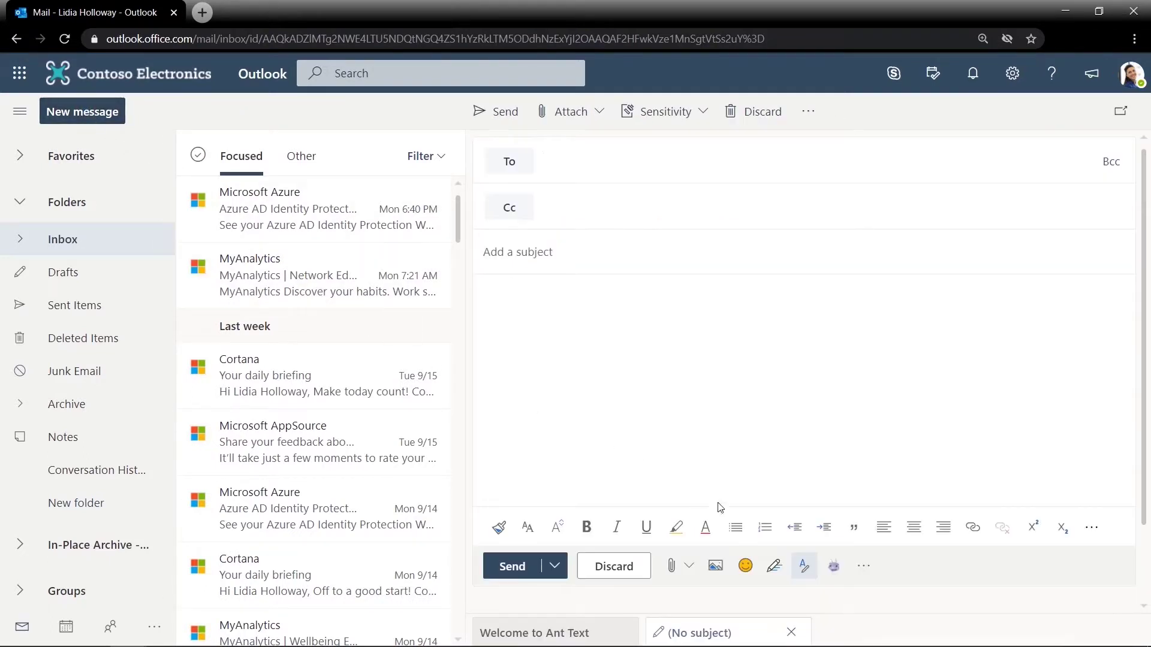
pyautogui.click(833, 568)
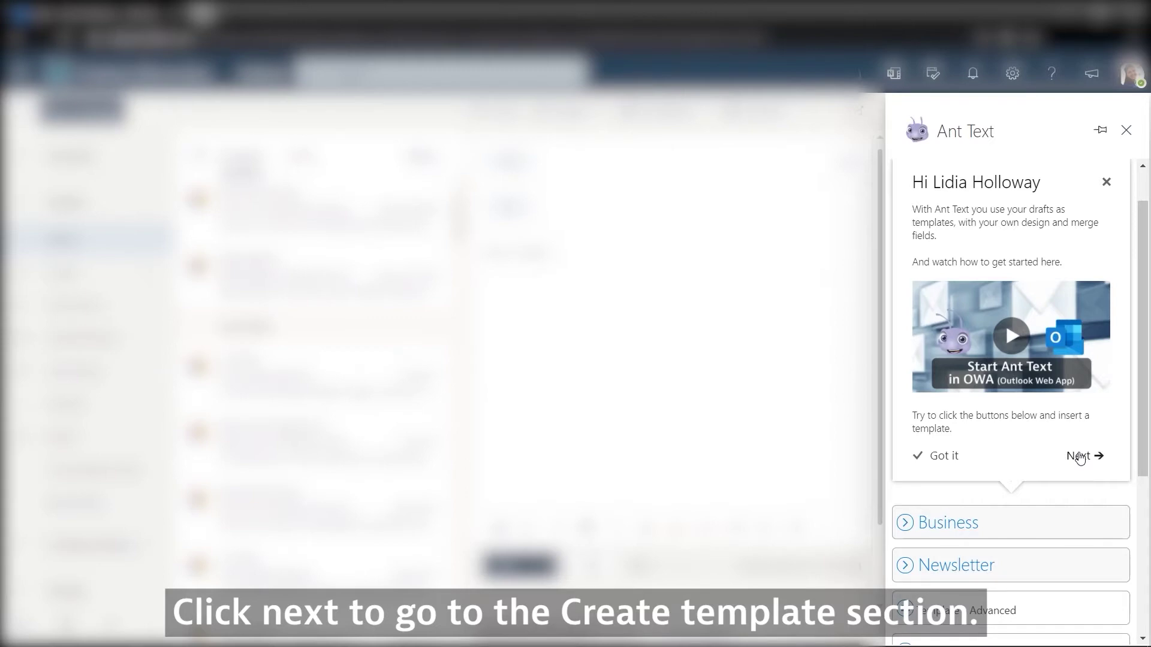
pyautogui.click(1079, 457)
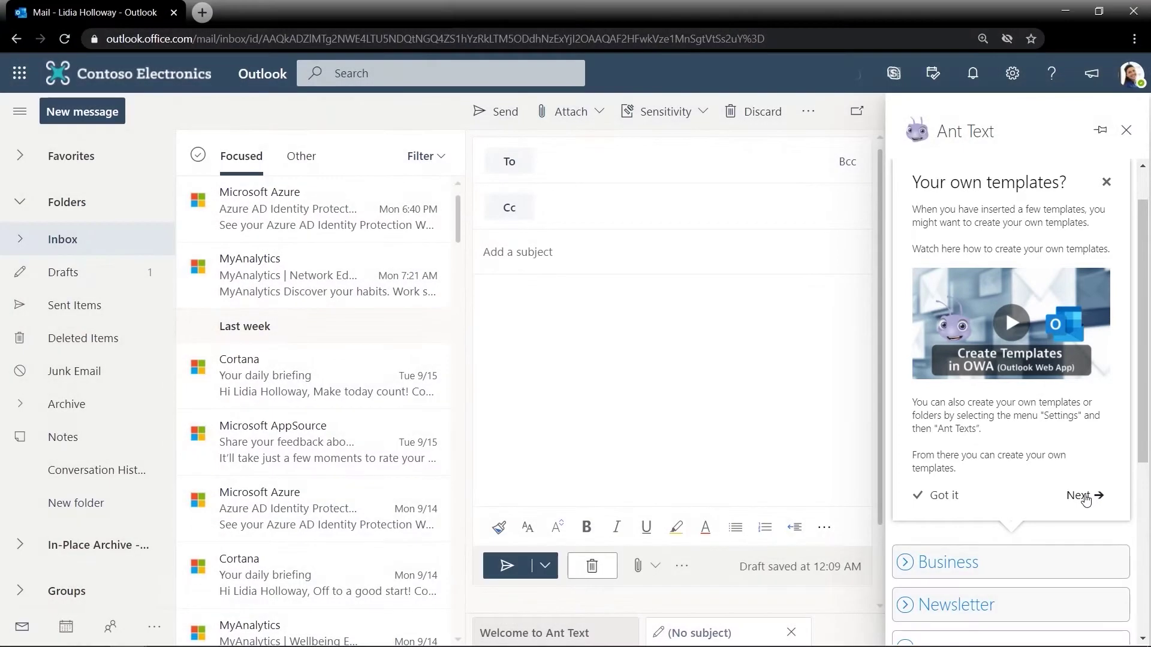
pyautogui.click(1084, 498)
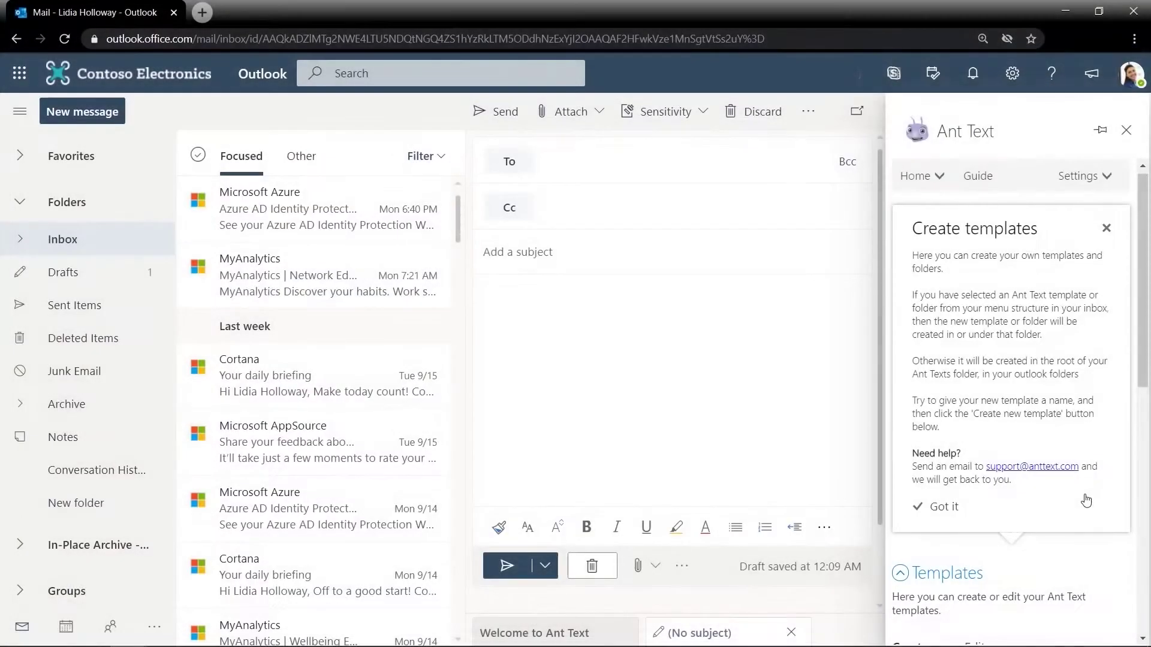
pyautogui.click(1086, 500)
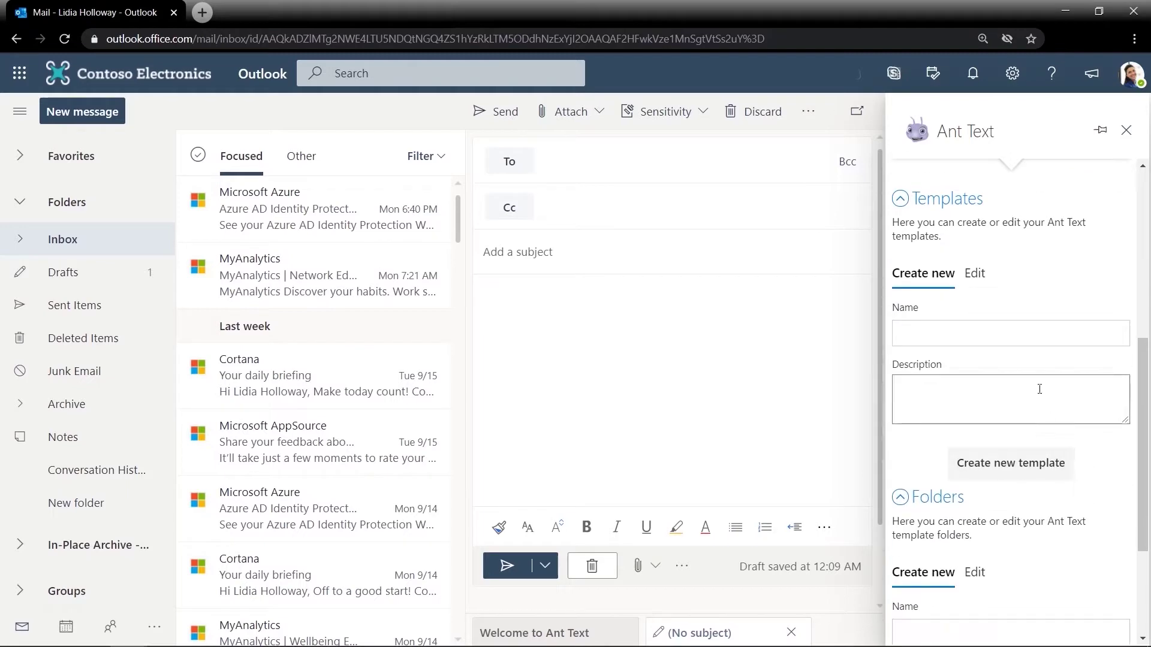
# Step: Create a template named 'My new template' and open the Ant Texts folder
pyautogui.click(1030, 334)
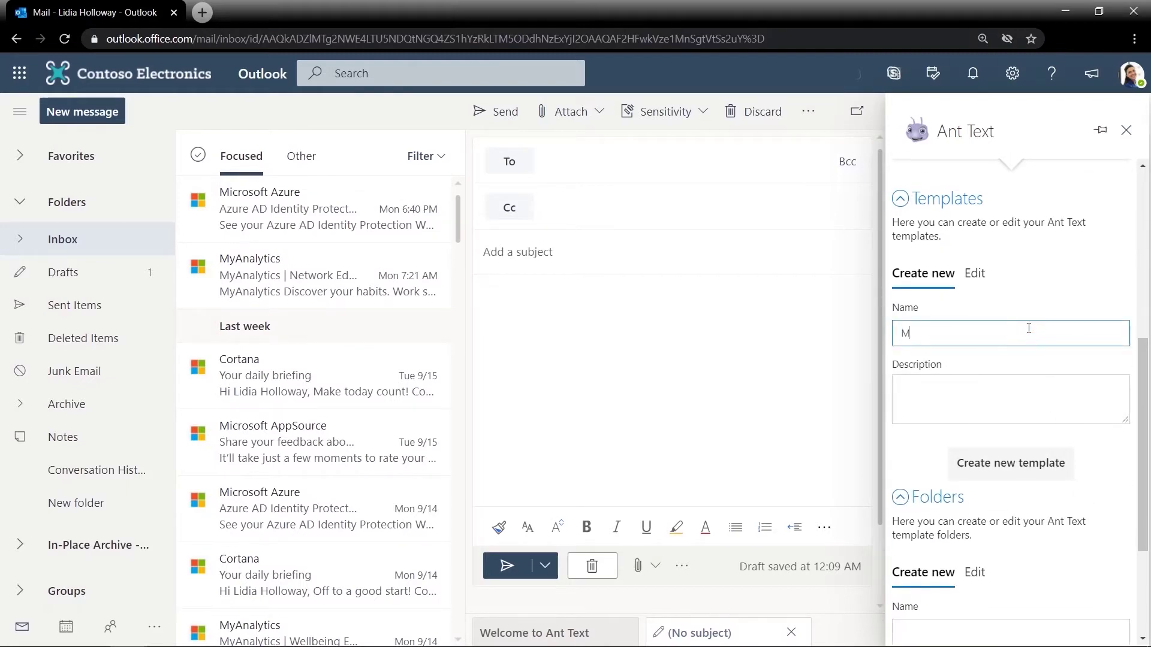
pyautogui.write('My new template')
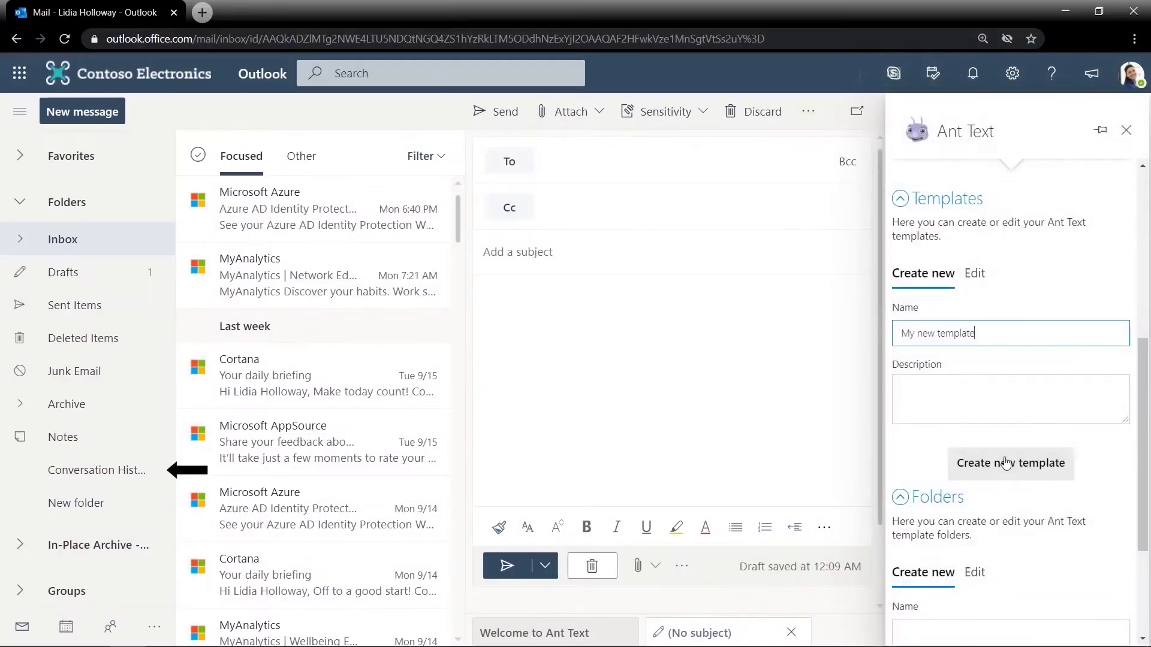
pyautogui.click(1007, 460)
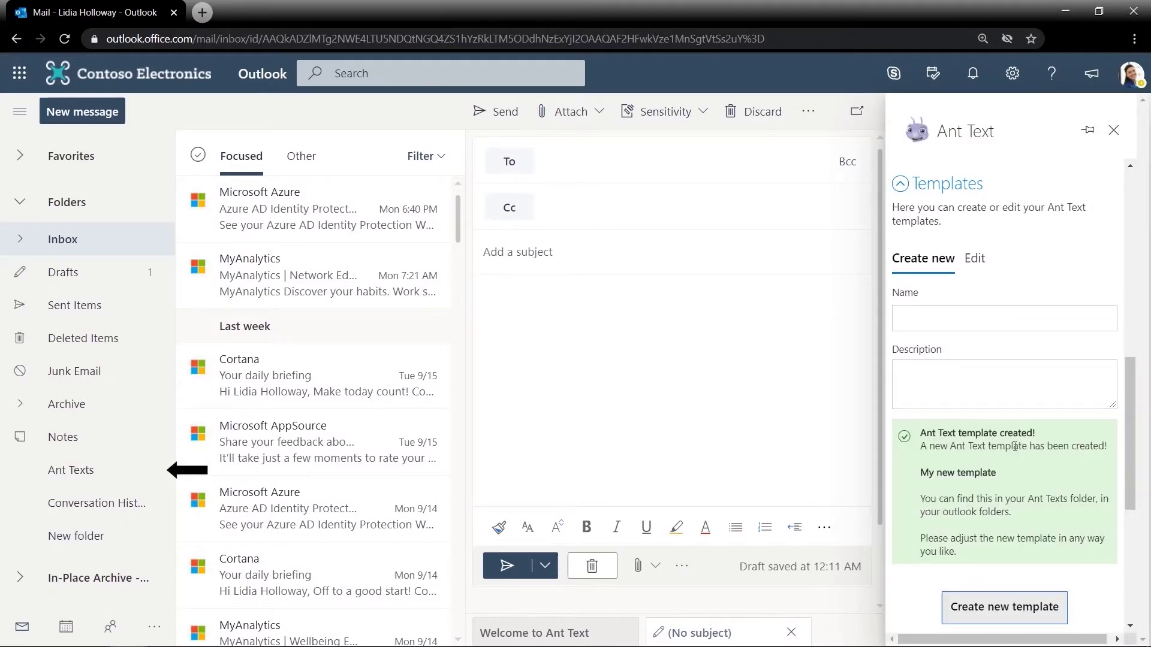
pyautogui.click(99, 471)
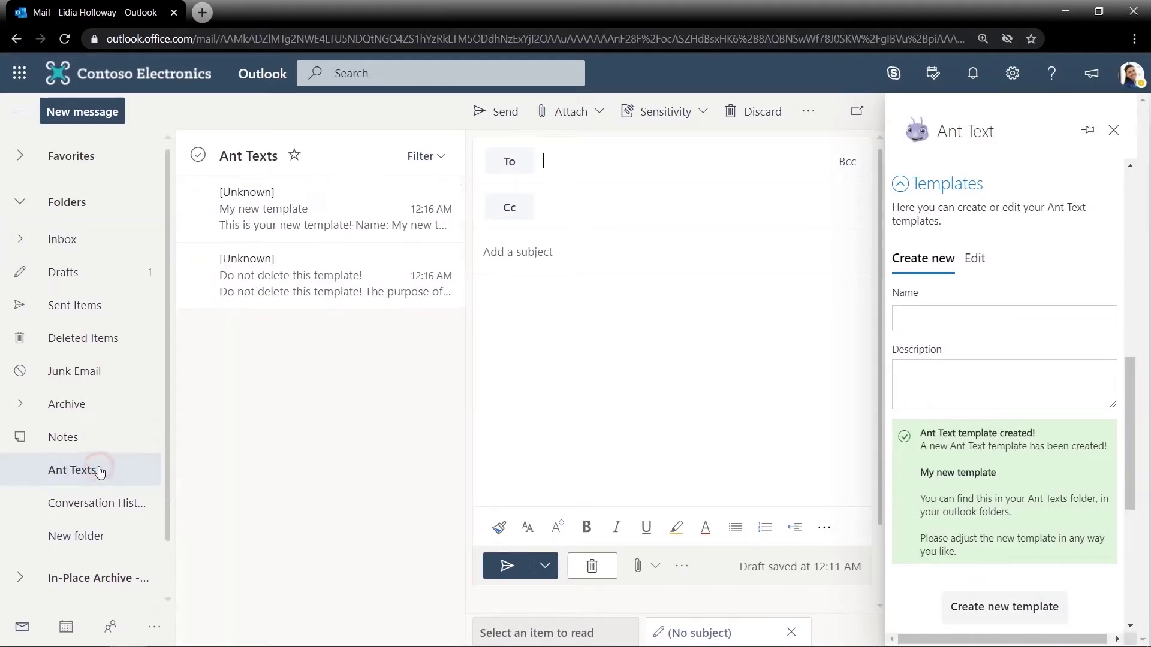
# Step: Open the My new template draft for editing in its own maximized window
pyautogui.click(311, 228)
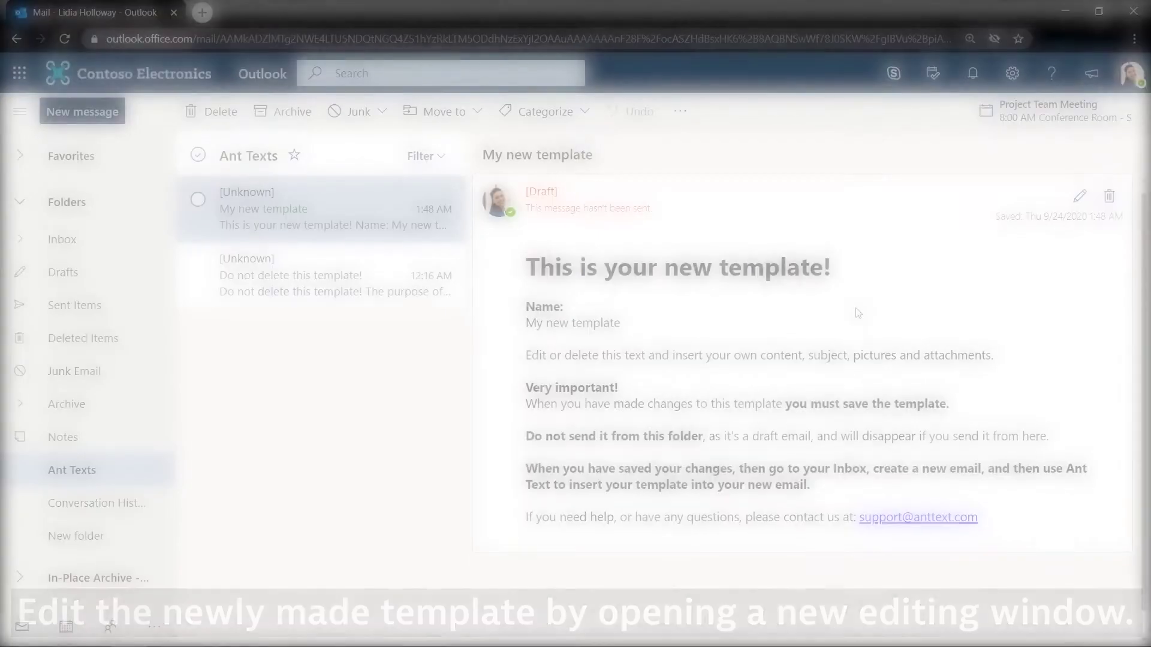
pyautogui.click(1079, 198)
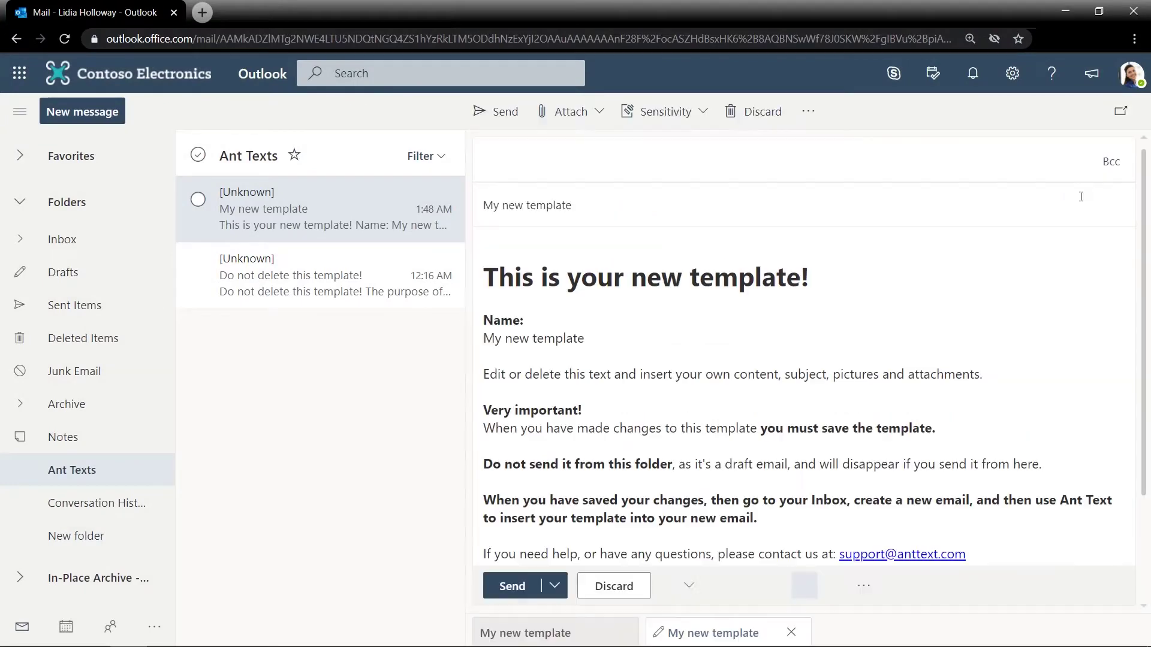
pyautogui.click(1118, 117)
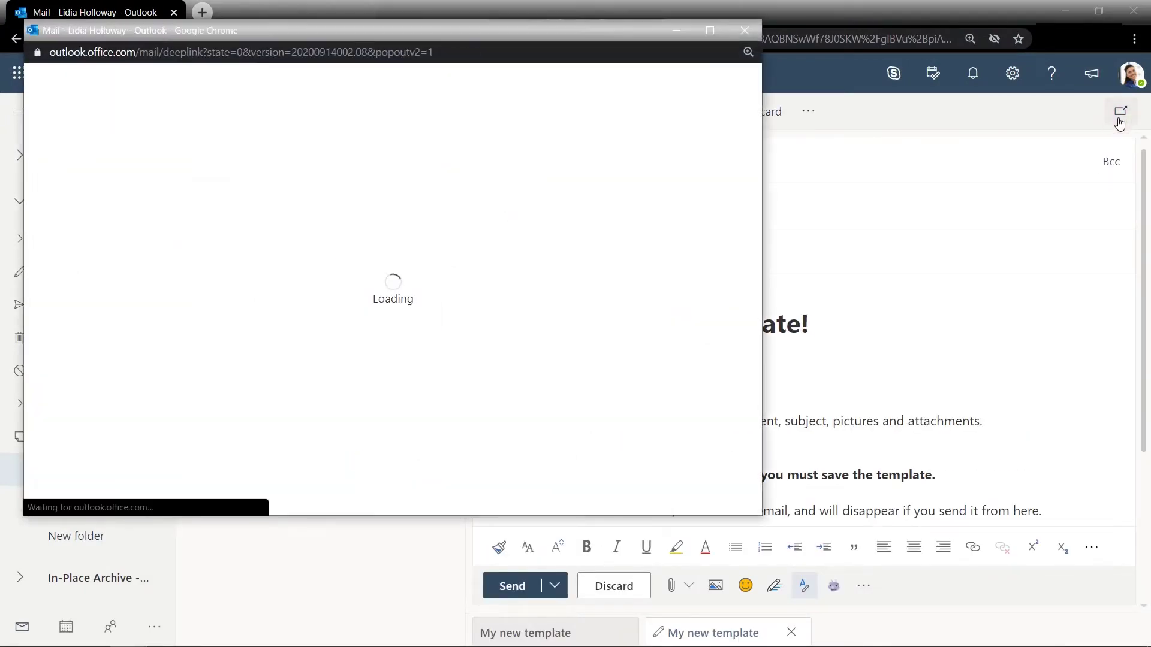
pyautogui.click(710, 30)
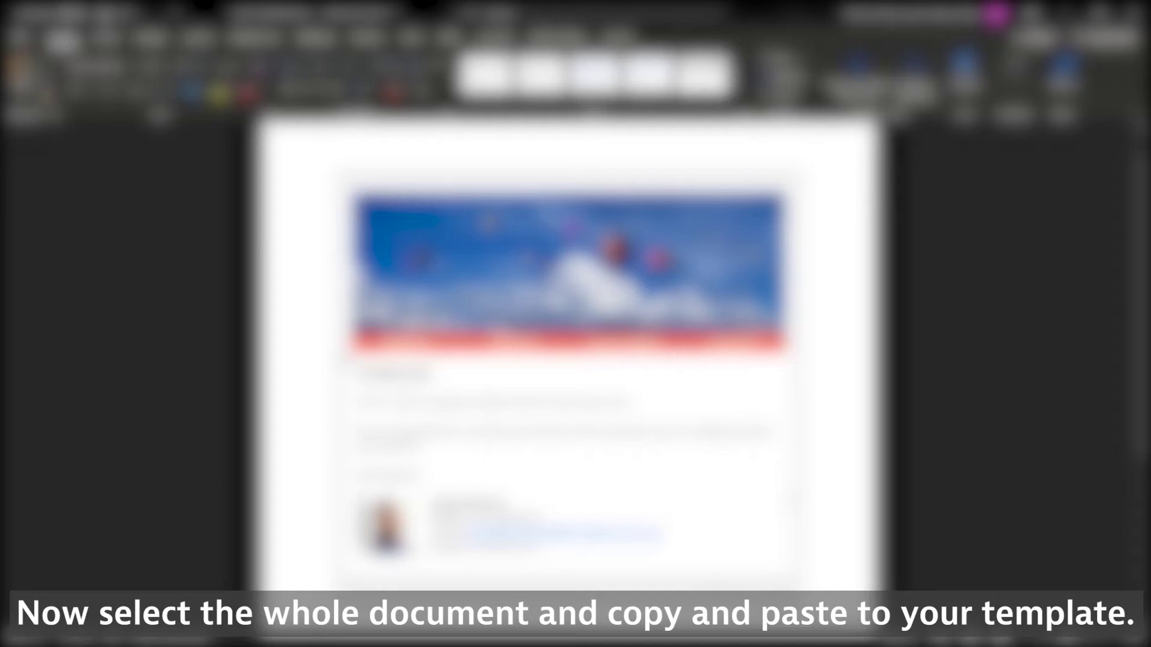
# Step: Copy the whole balloon-banner Word document and return to the Outlook draft
pyautogui.hotkey('ctrl', 'a')
pyautogui.rightClick(716, 590)
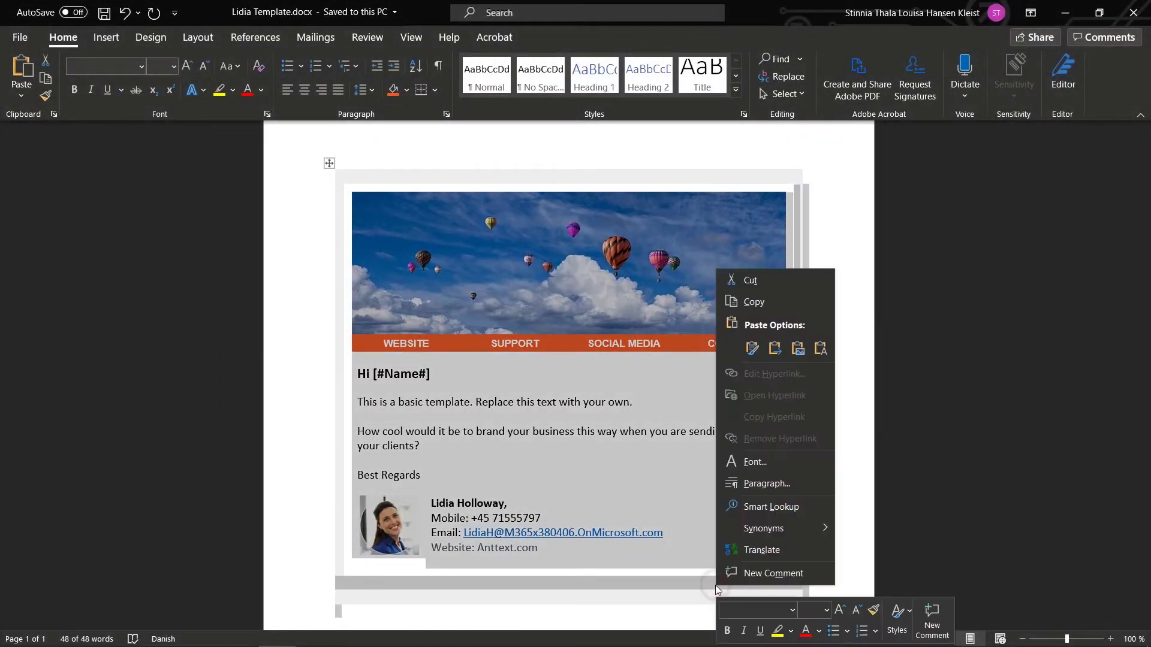
pyautogui.click(771, 302)
pyautogui.hotkey('alt', 'Tab')
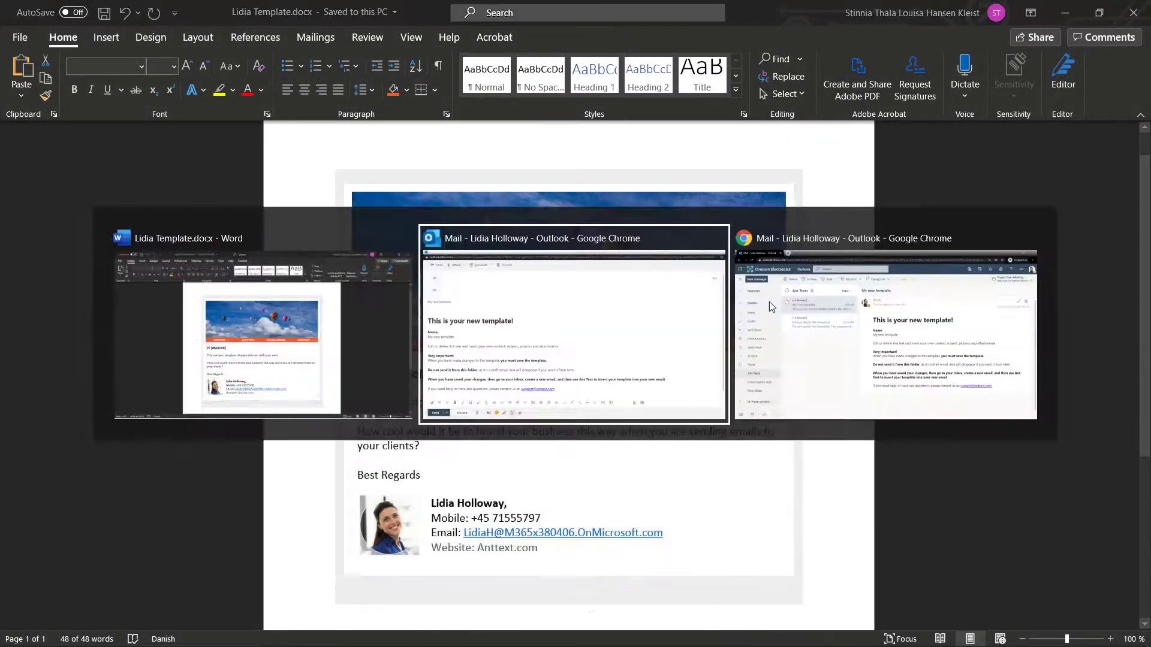
# Step: Replace the draft's default text with the pasted balloon-banner design and close the window to save
pyautogui.click(770, 301)
pyautogui.hotkey('ctrl', 'a')
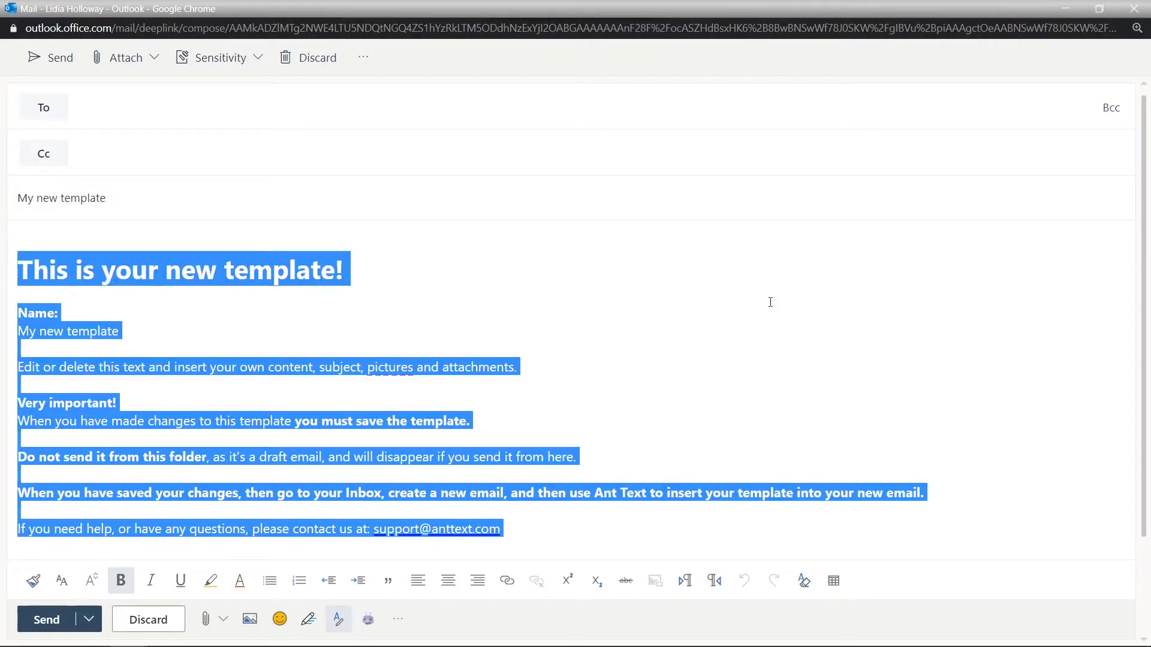
pyautogui.press('Delete')
pyautogui.rightClick(771, 303)
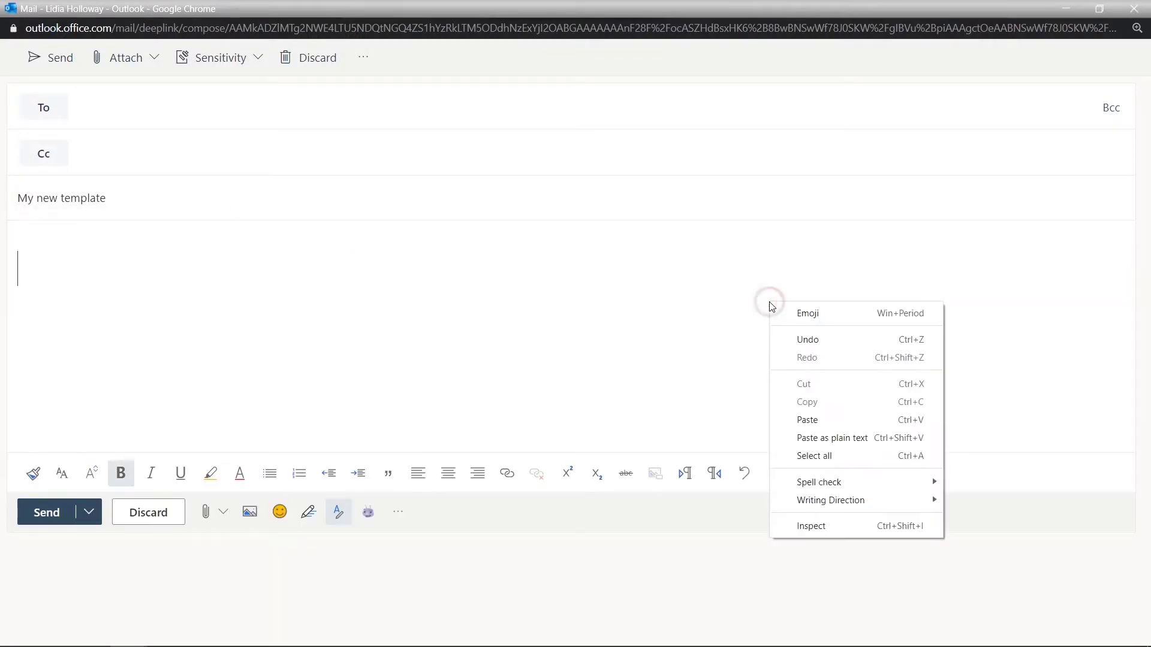
pyautogui.click(826, 423)
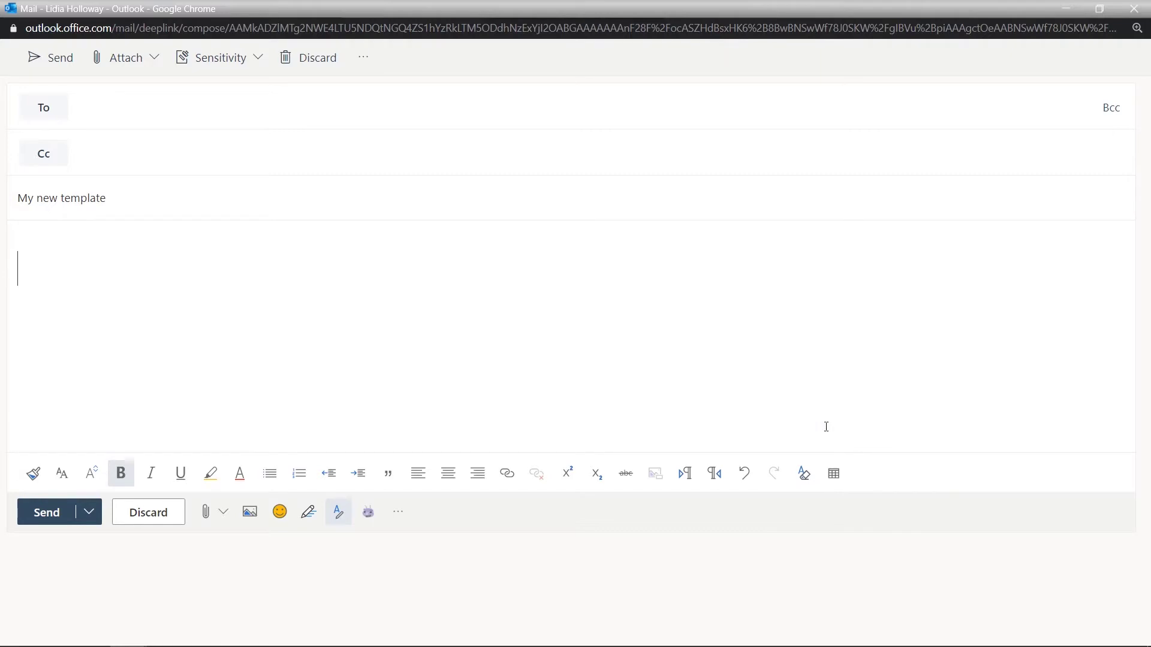
pyautogui.scroll(-4, 827, 425)
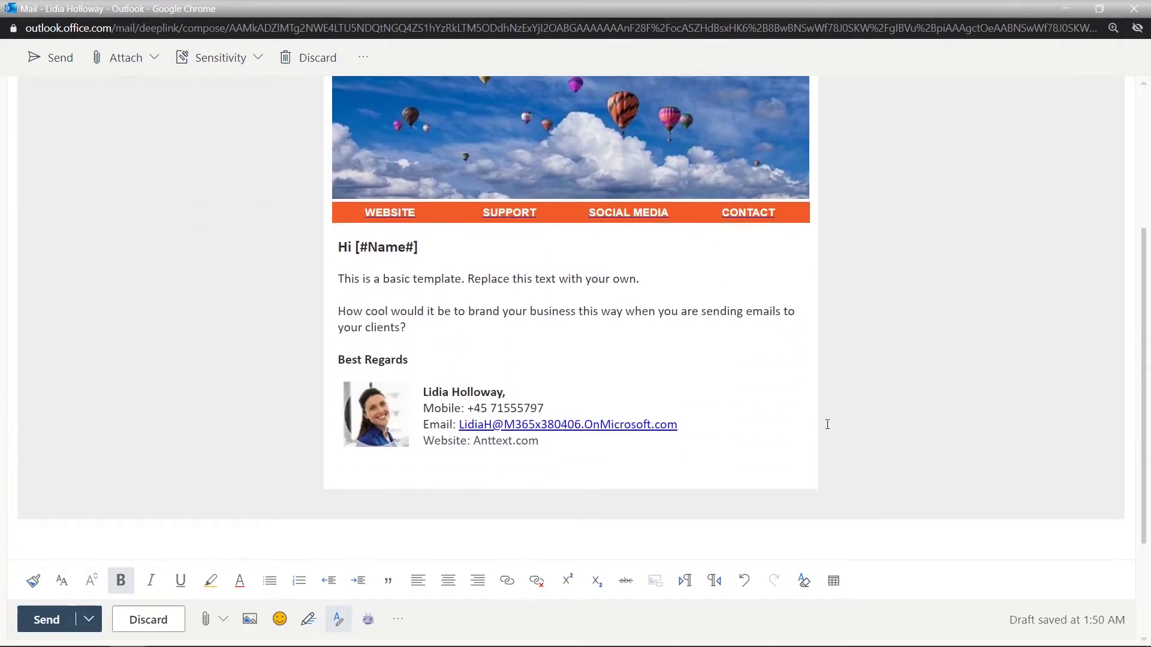
pyautogui.scroll(4, 827, 424)
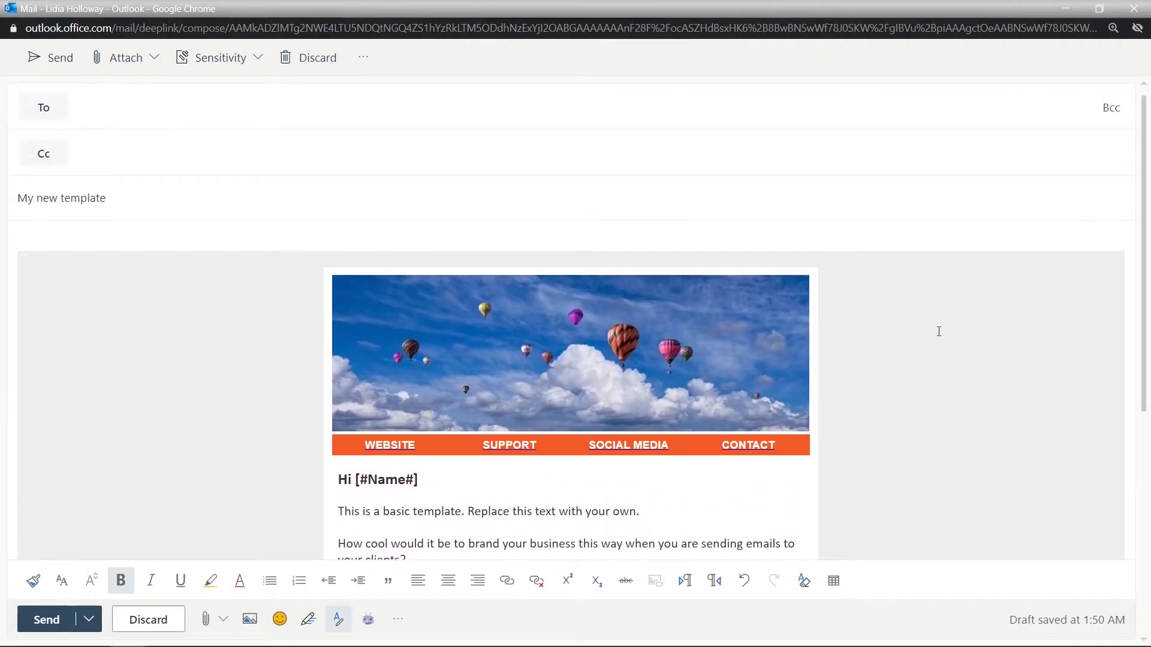
pyautogui.click(1133, 9)
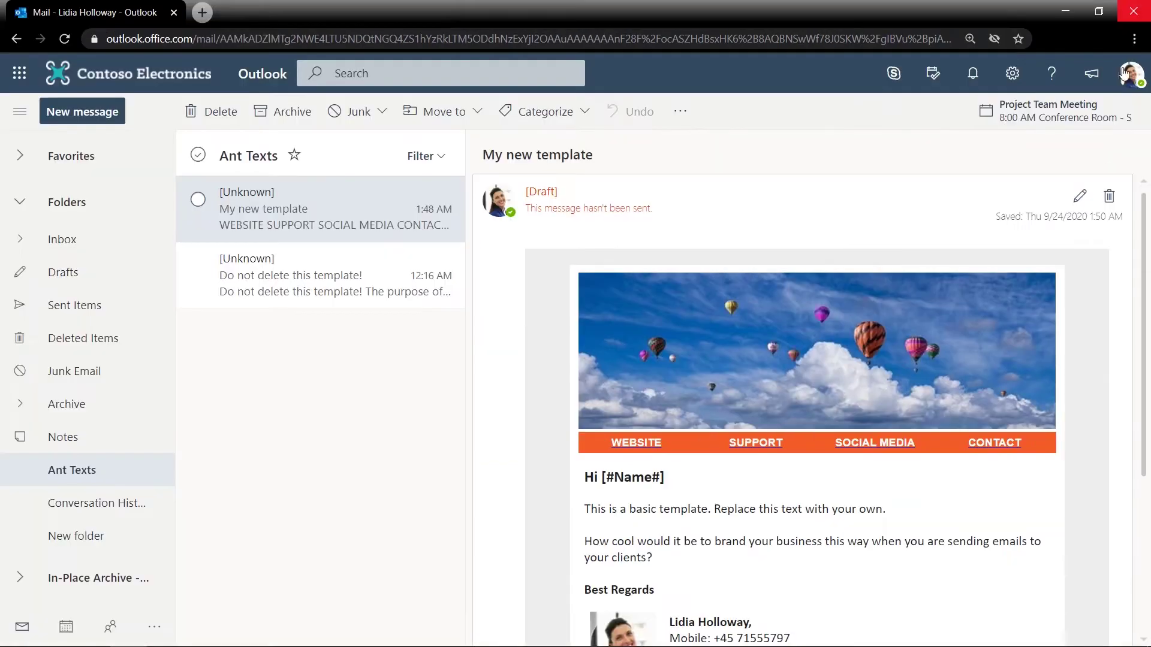
pyautogui.scroll(-5, 1066, 379)
pyautogui.scroll(5, 1067, 380)
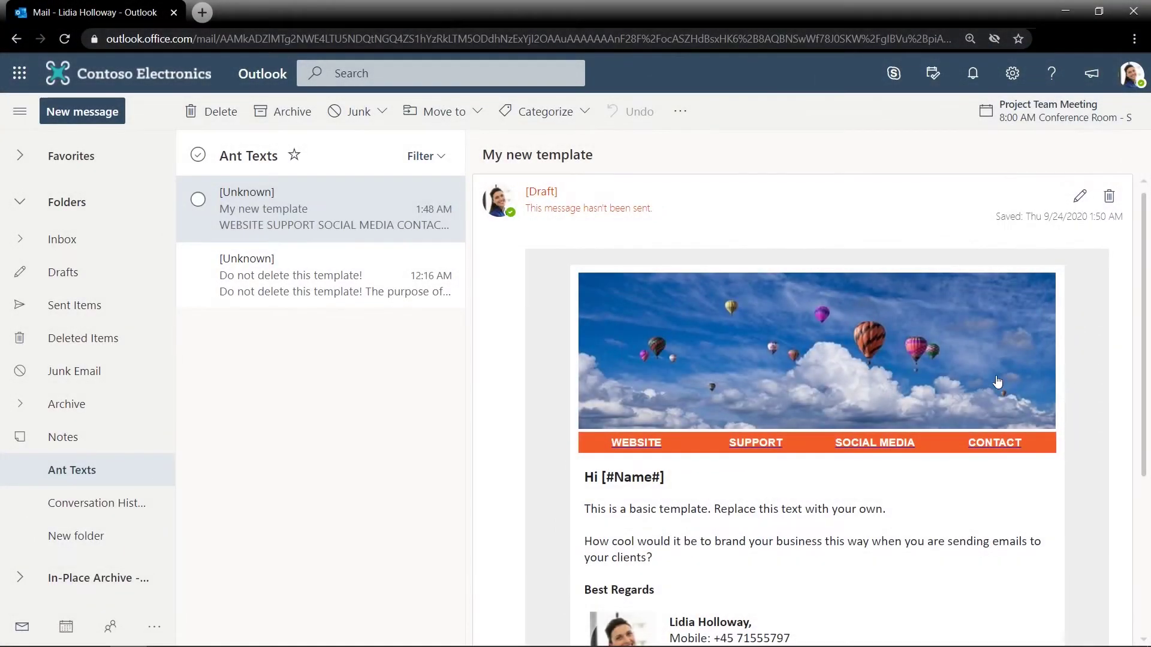
# Step: Insert My new template into a new email, filling the Name merge value with the recipient's name
pyautogui.click(77, 112)
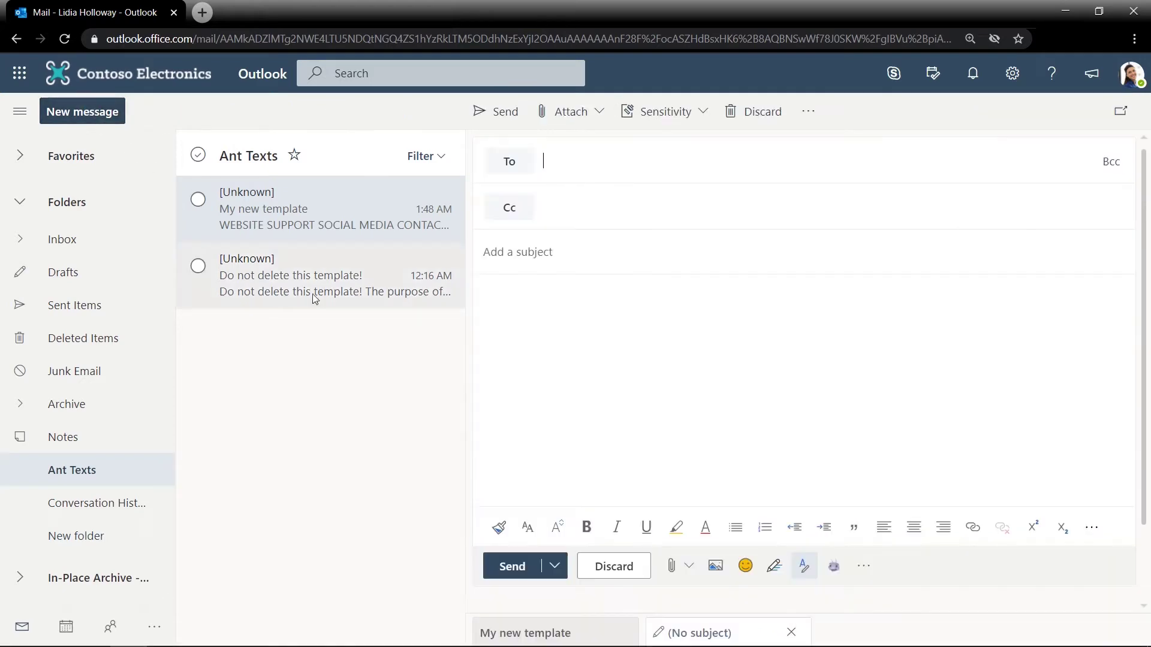
pyautogui.click(838, 564)
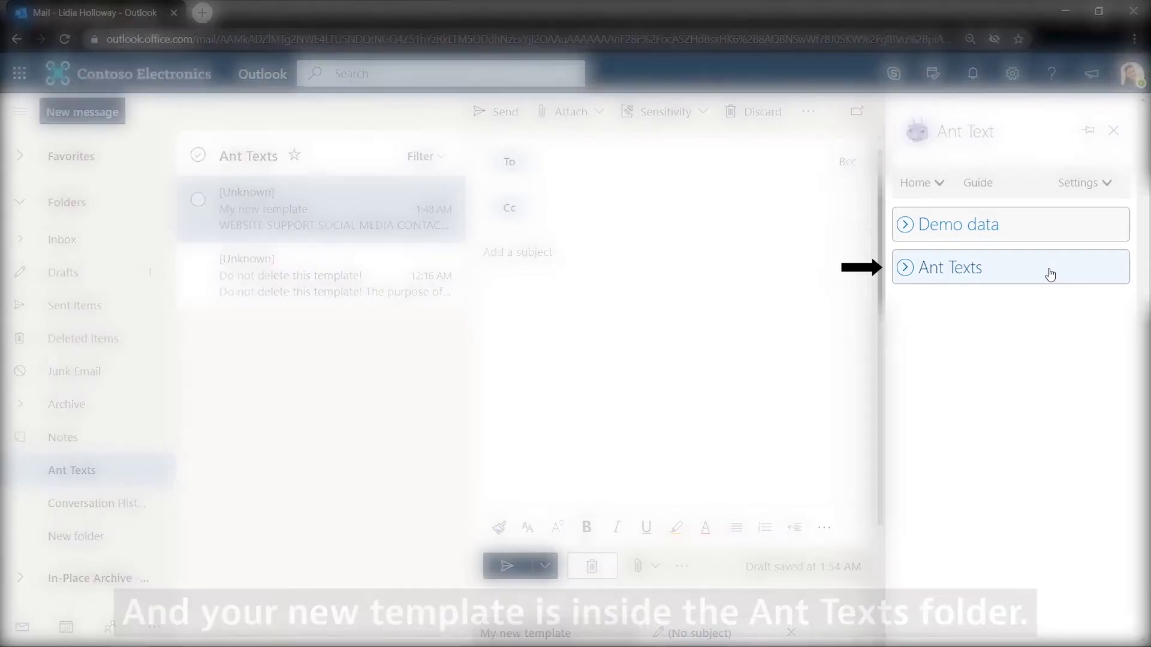
pyautogui.click(1049, 274)
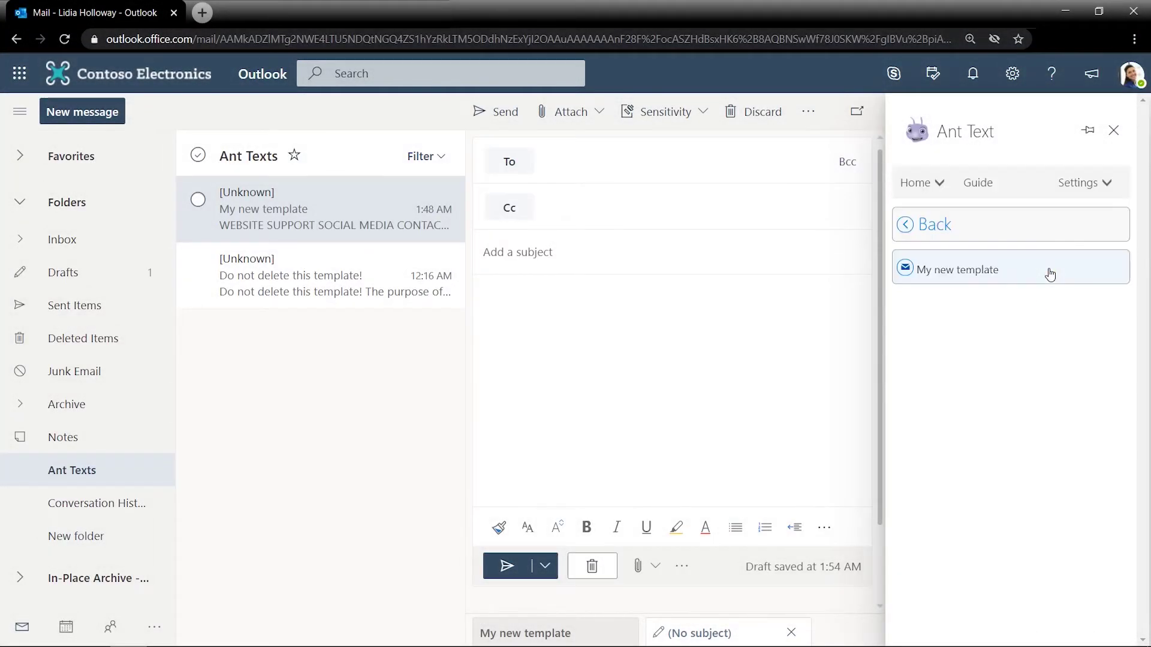
pyautogui.click(1049, 275)
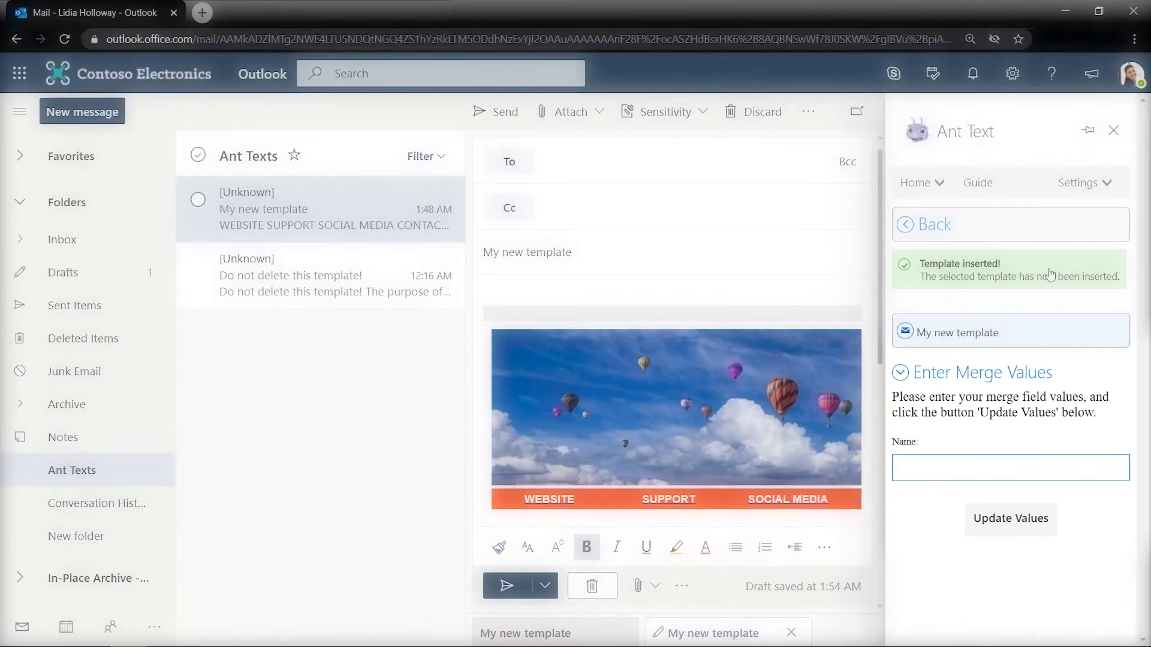
pyautogui.click(990, 468)
pyautogui.write('Hanna S')
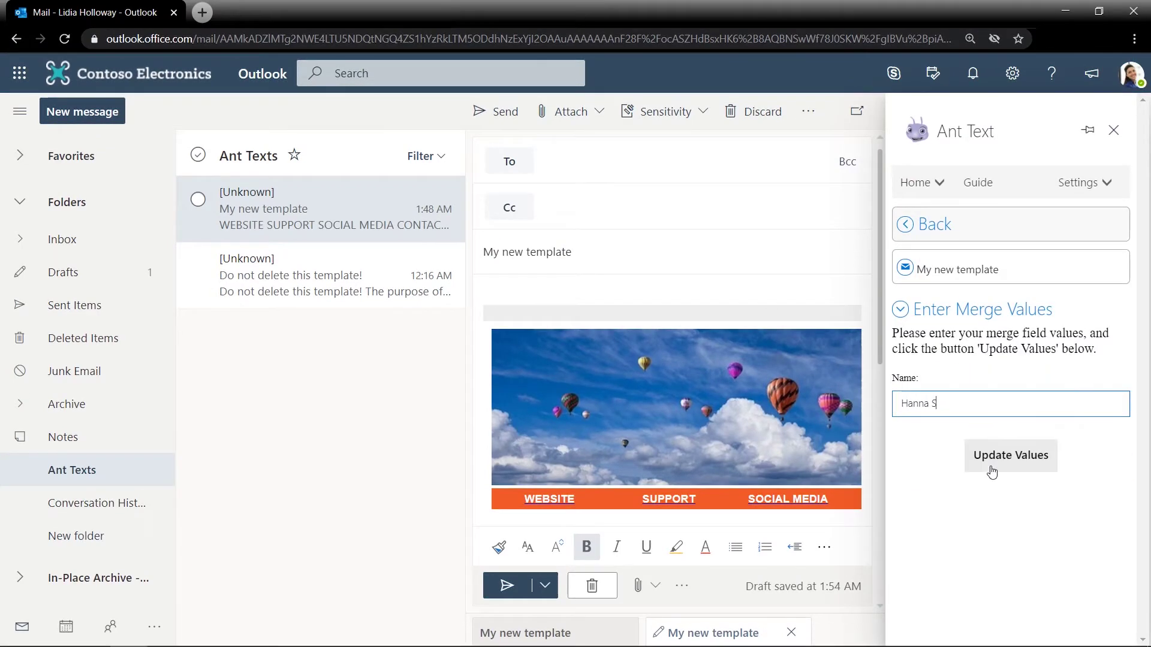
pyautogui.click(992, 466)
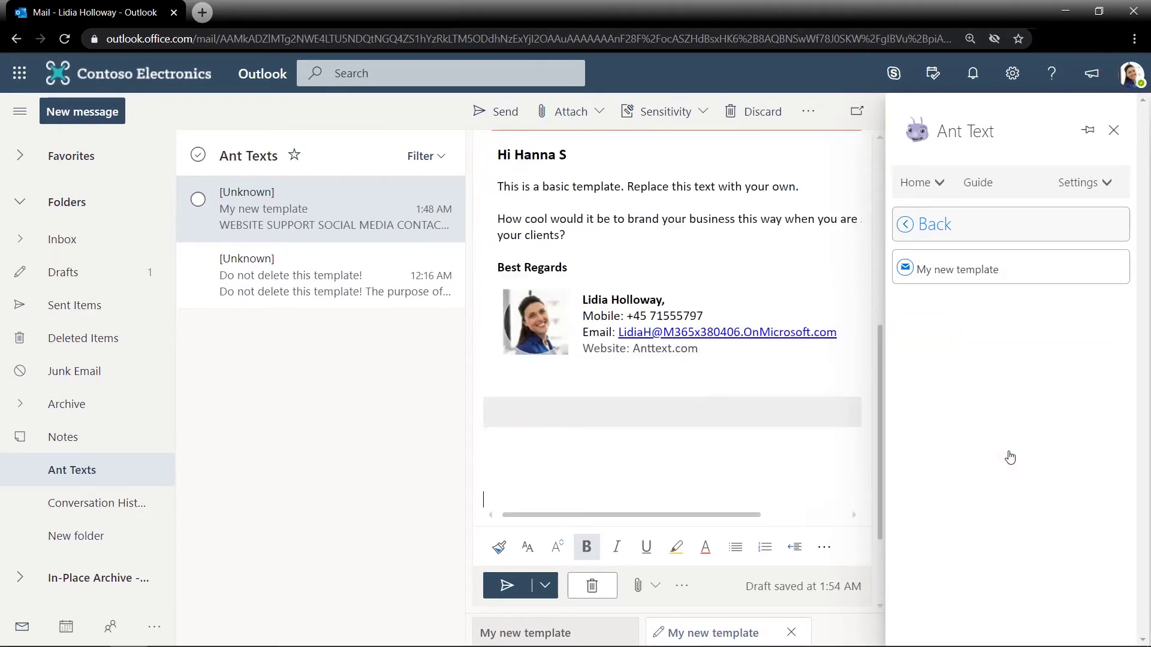
# Step: Address the balloon-banner email to the suggested contact and send it
pyautogui.click(1113, 130)
pyautogui.scroll(3, 1002, 252)
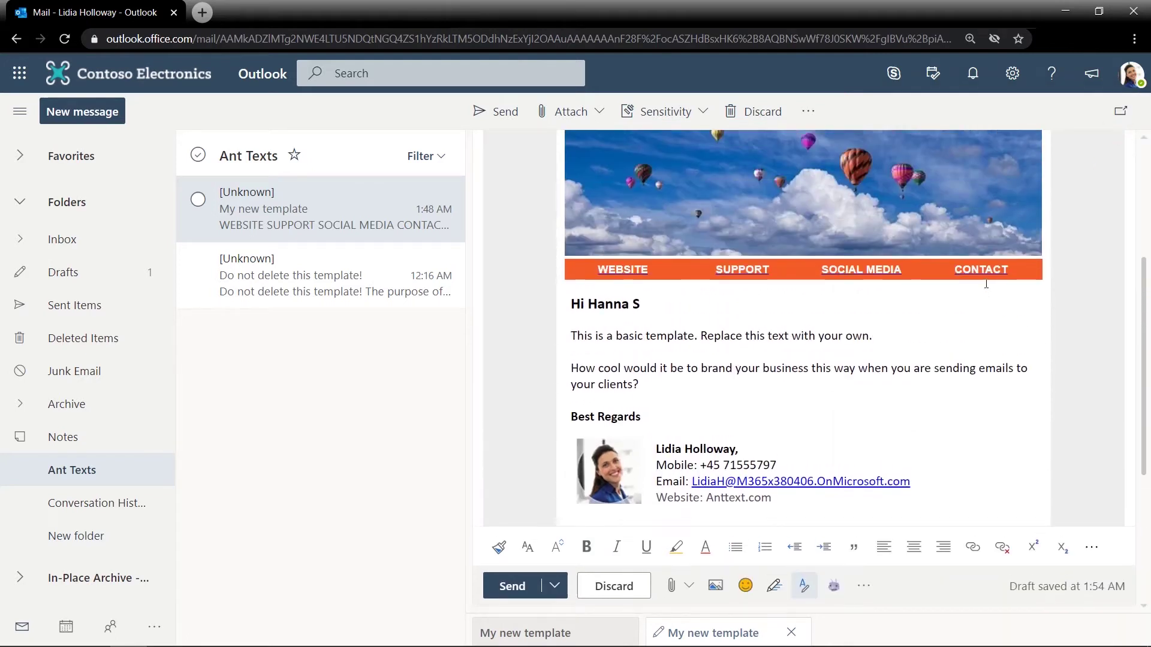
pyautogui.scroll(4, 986, 284)
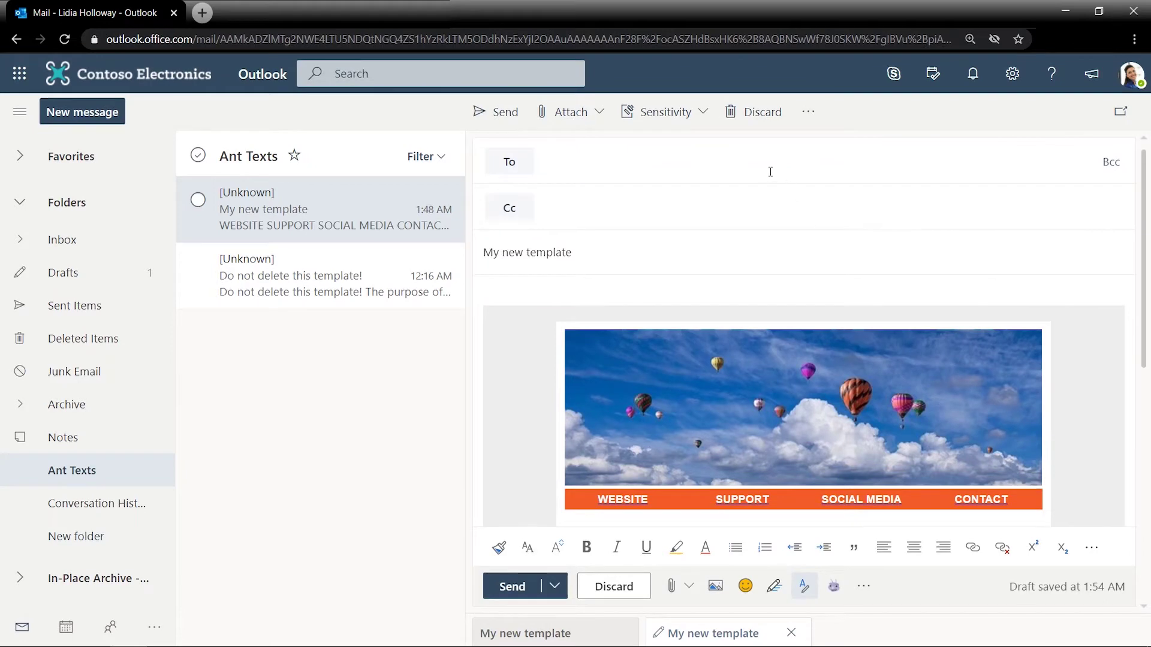
pyautogui.click(770, 172)
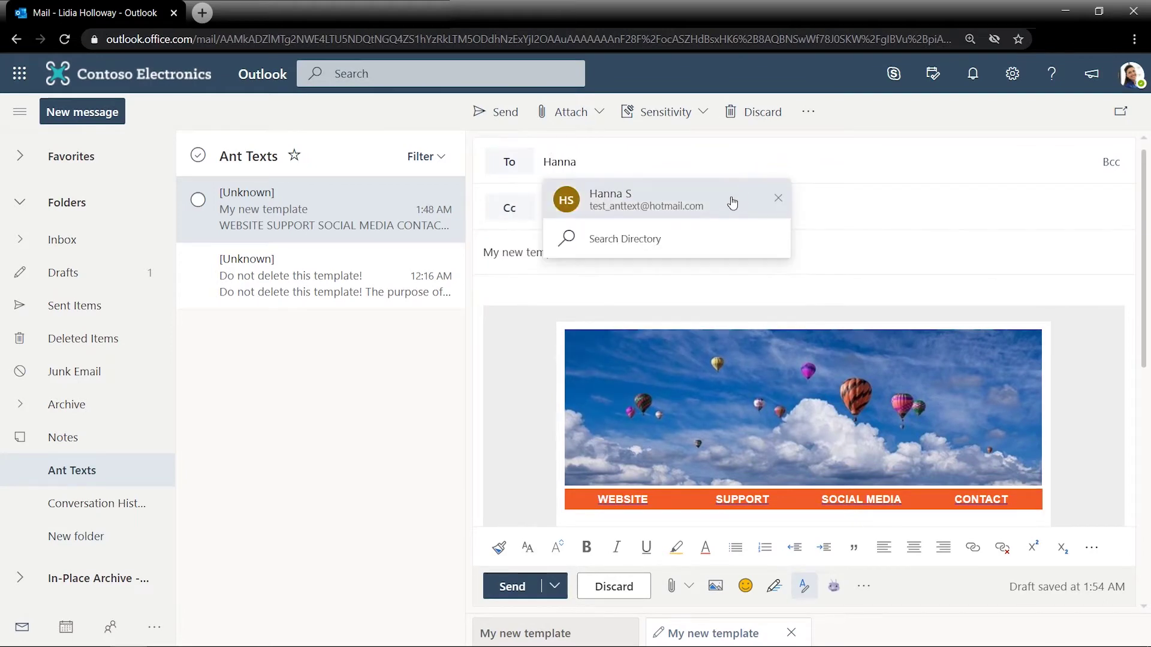
pyautogui.click(721, 199)
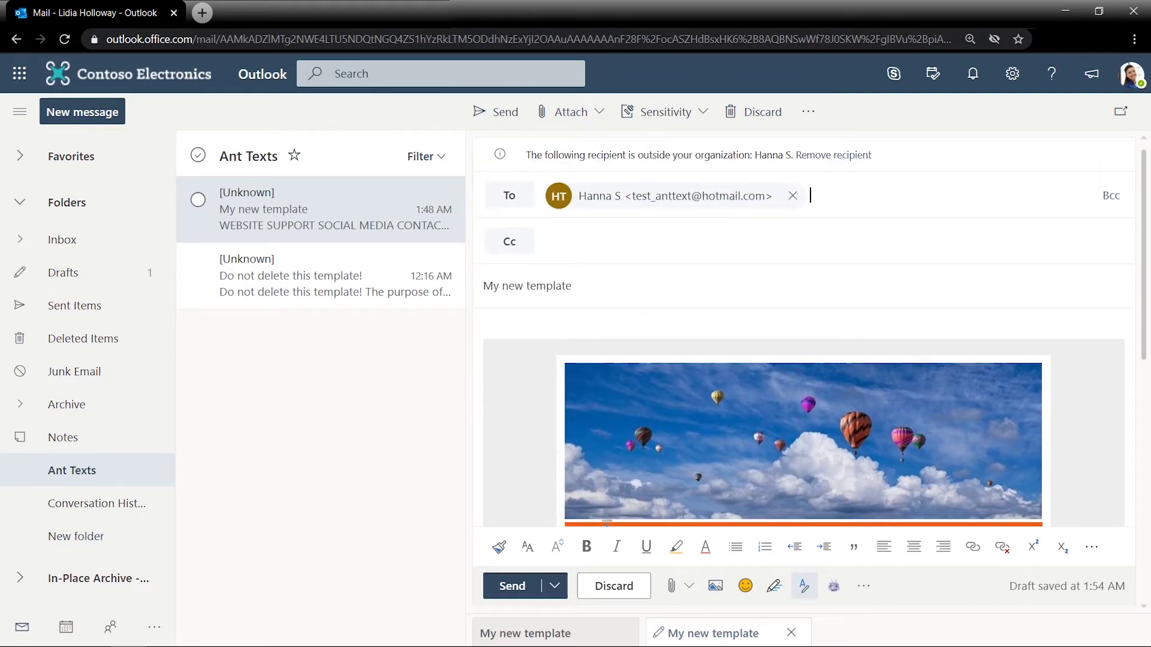
pyautogui.click(533, 591)
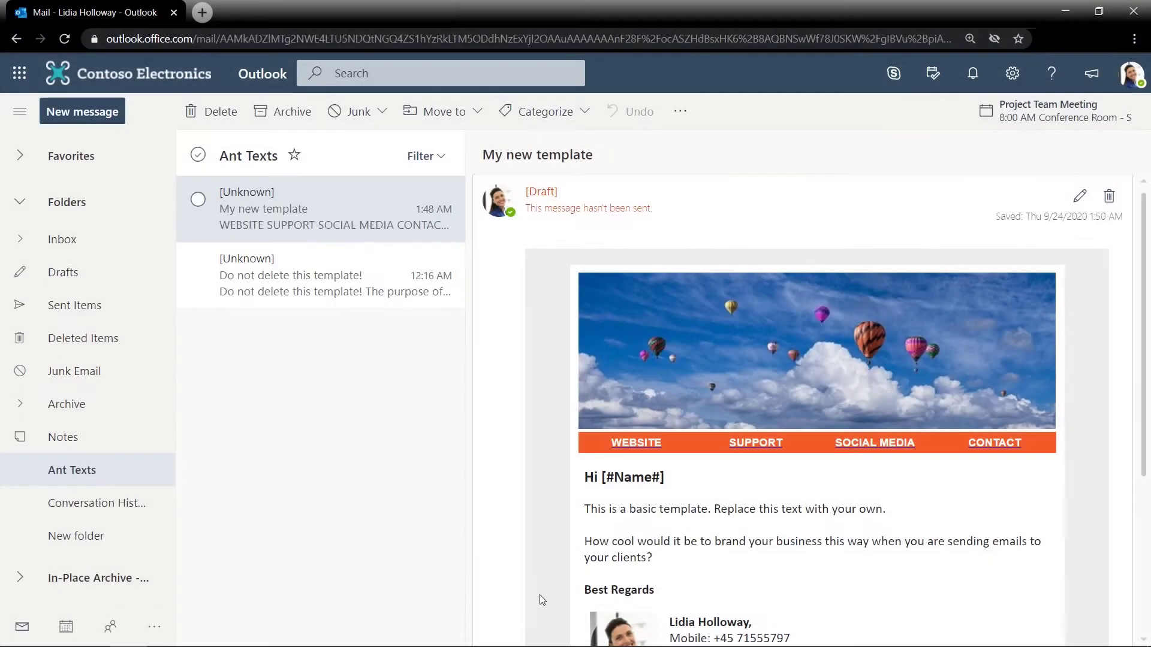
pyautogui.click(91, 117)
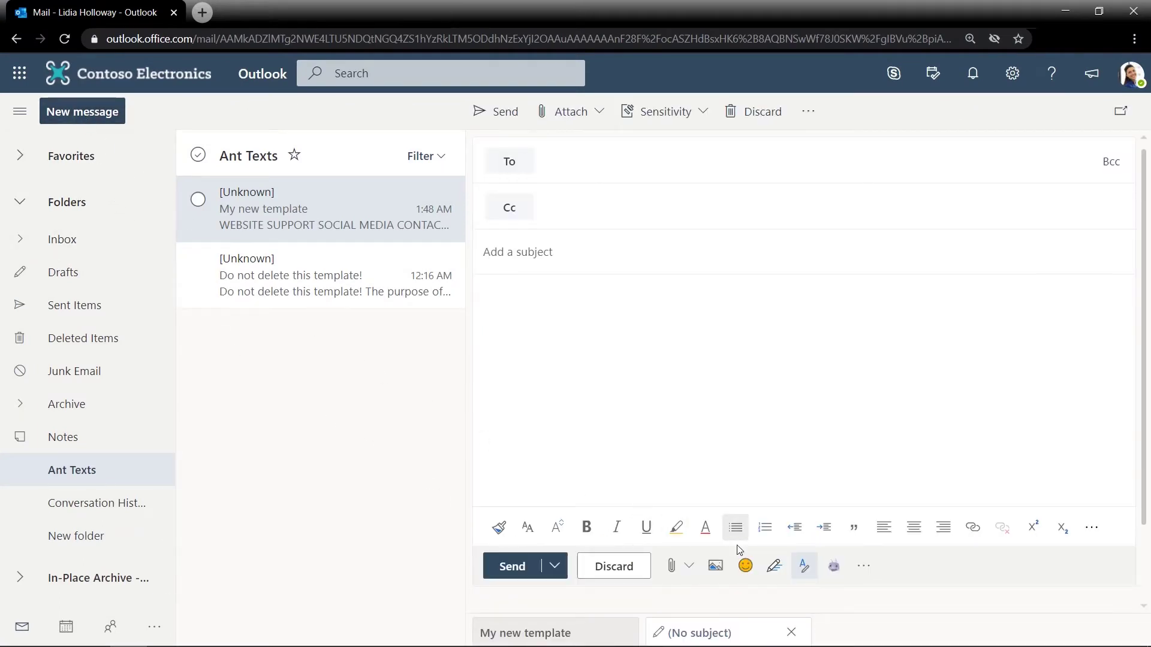
pyautogui.click(834, 565)
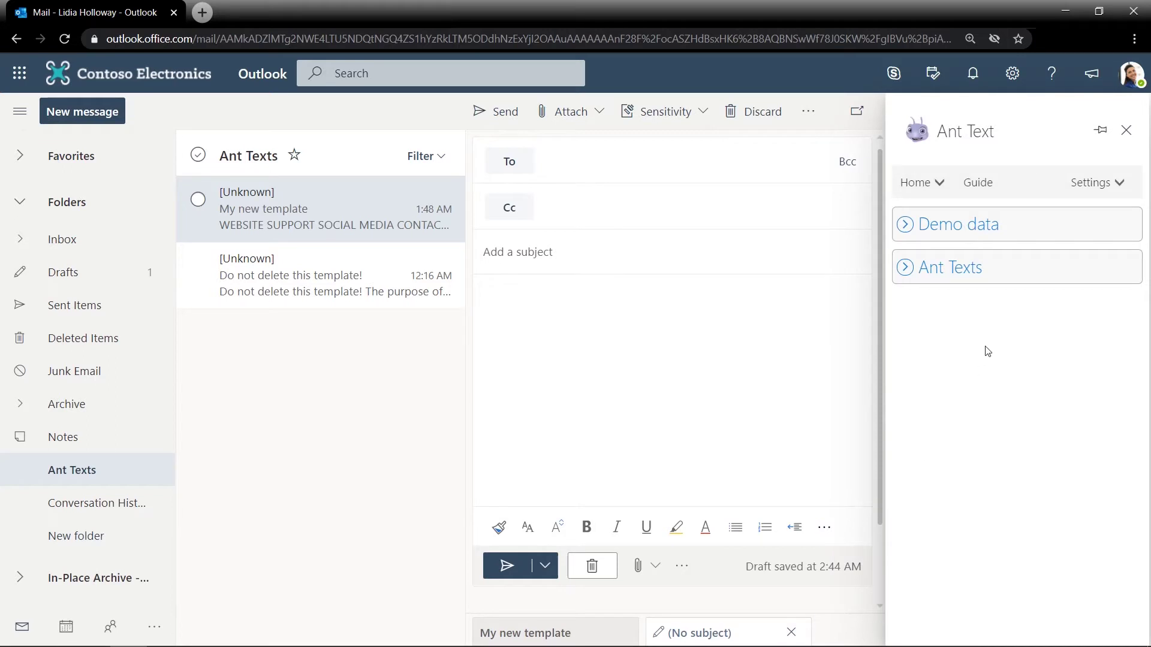
pyautogui.click(1036, 276)
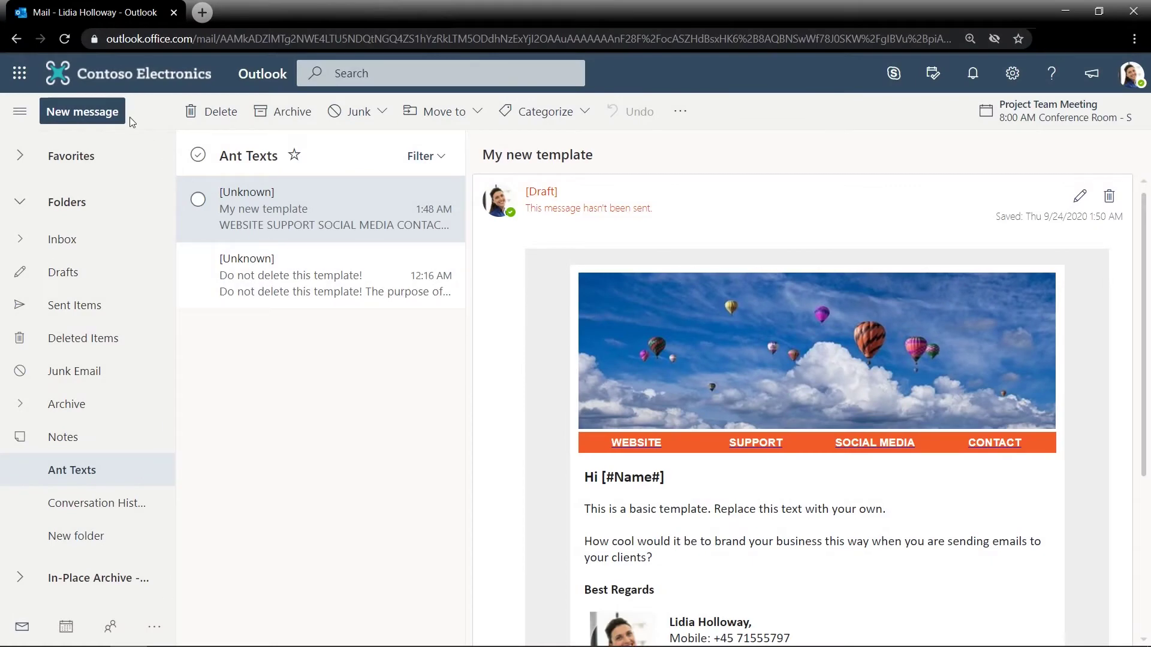
# Step: Paste the bridge-banner template into a new full-screen email titled 'Draft template example'
pyautogui.click(114, 112)
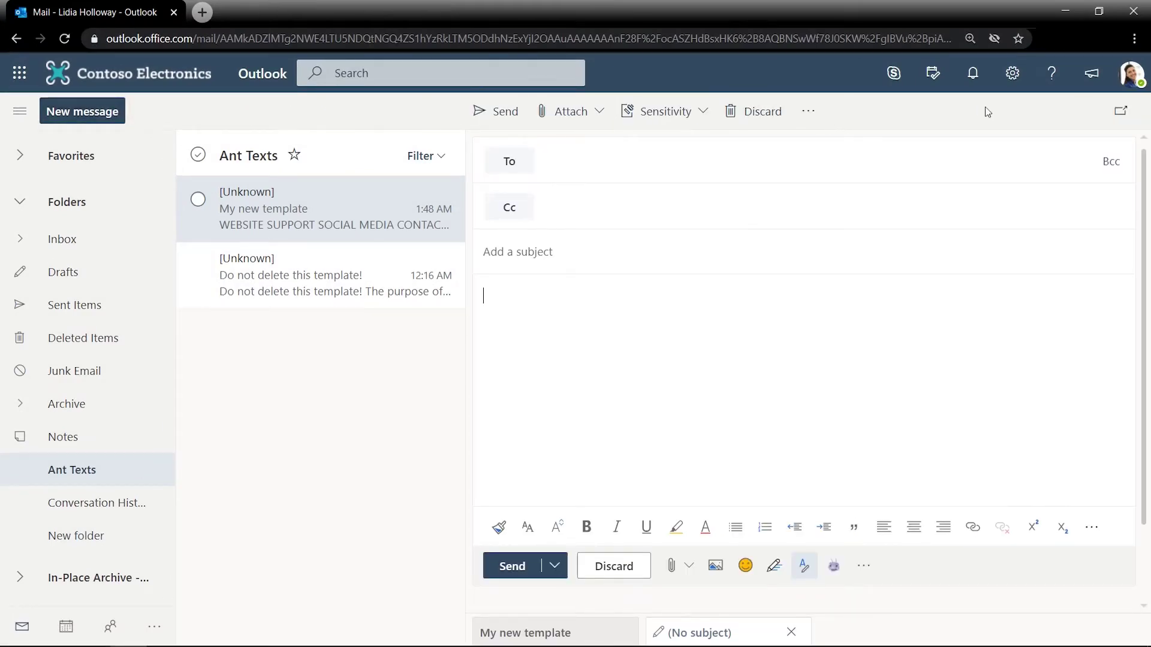
pyautogui.click(1120, 112)
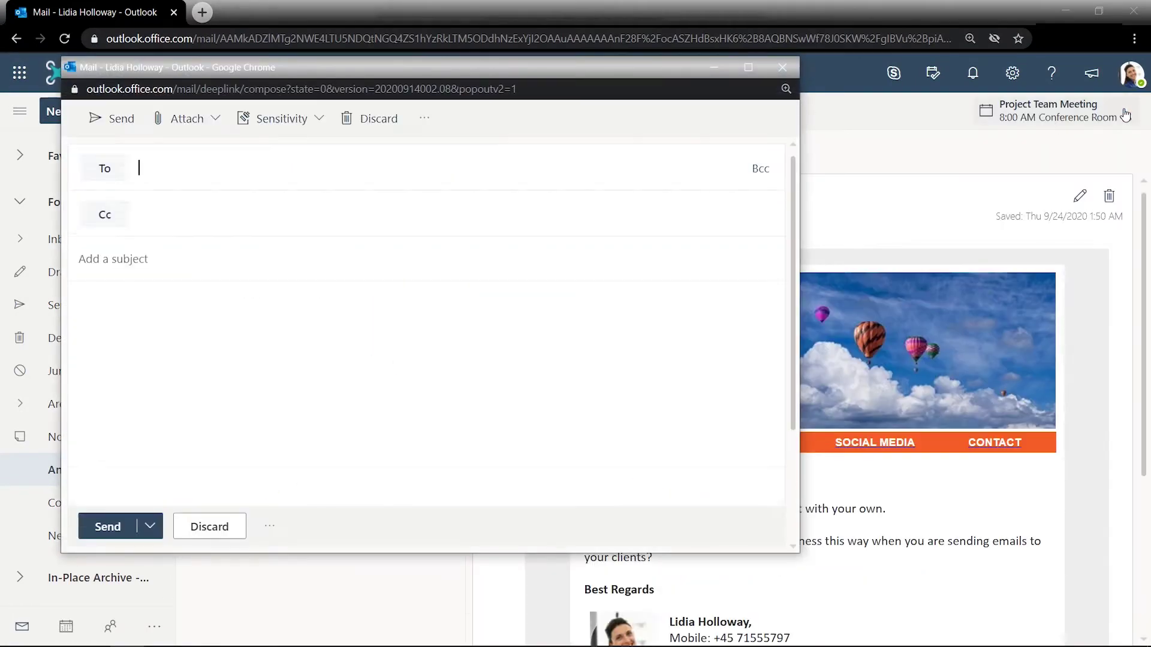
pyautogui.click(749, 67)
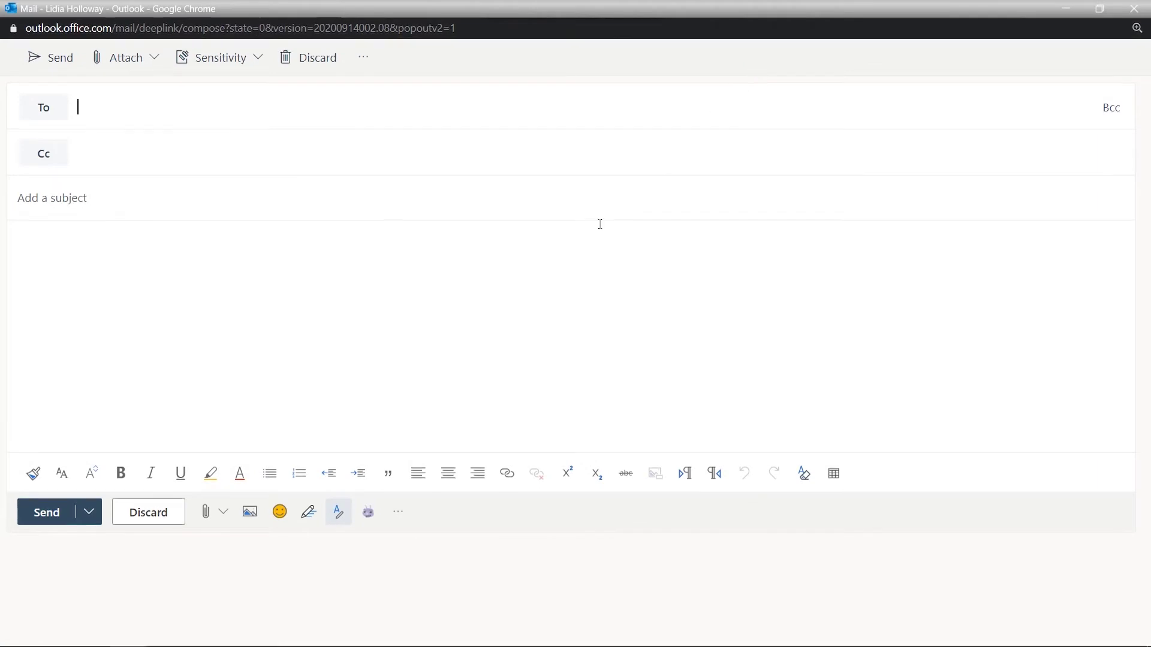
pyautogui.rightClick(508, 243)
pyautogui.scroll(-5, 576, 355)
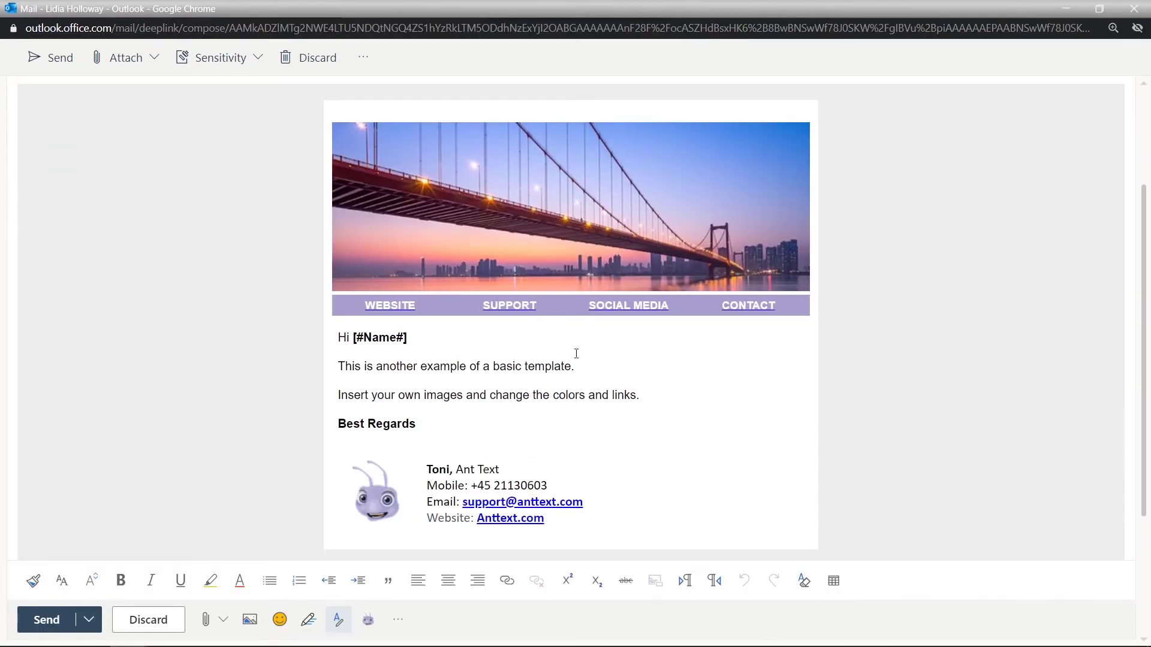
pyautogui.scroll(5, 576, 353)
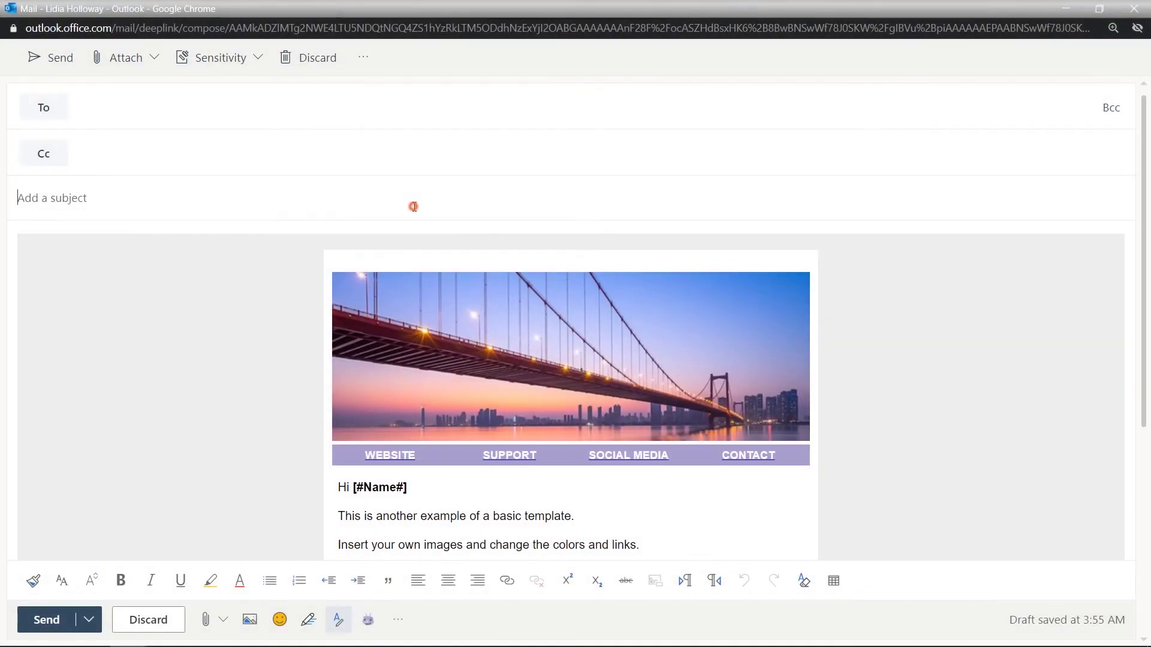
pyautogui.write('Draft template example')
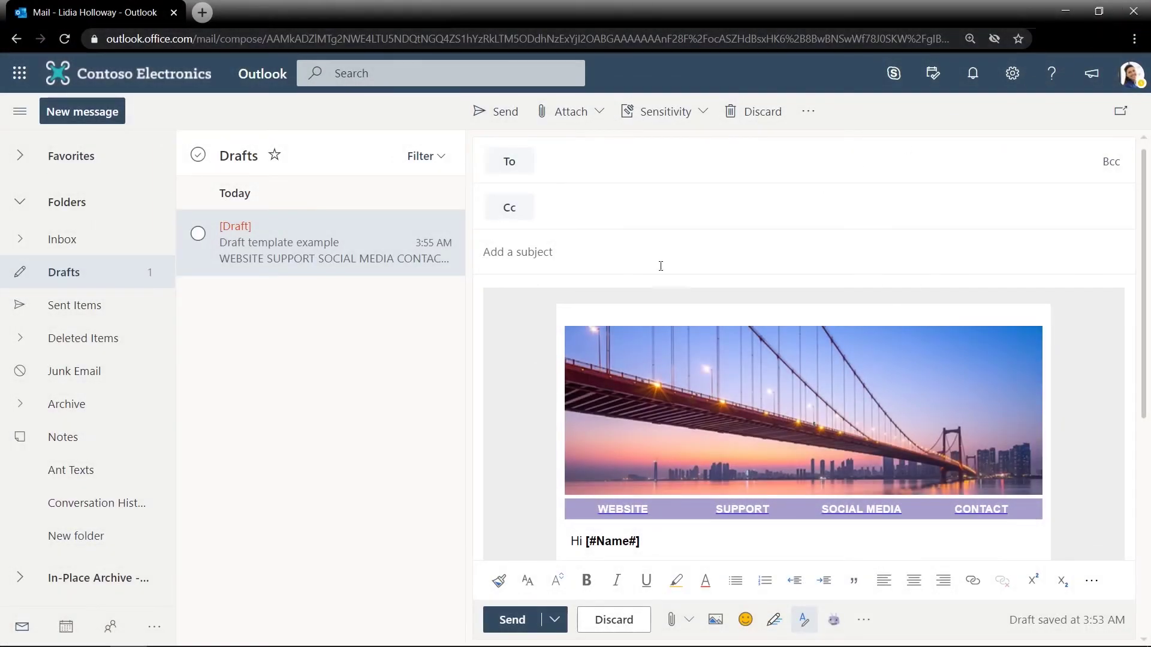
# Step: Create a subfolder 'My new folder' under Ant Texts
pyautogui.click(84, 474)
pyautogui.rightClick(84, 475)
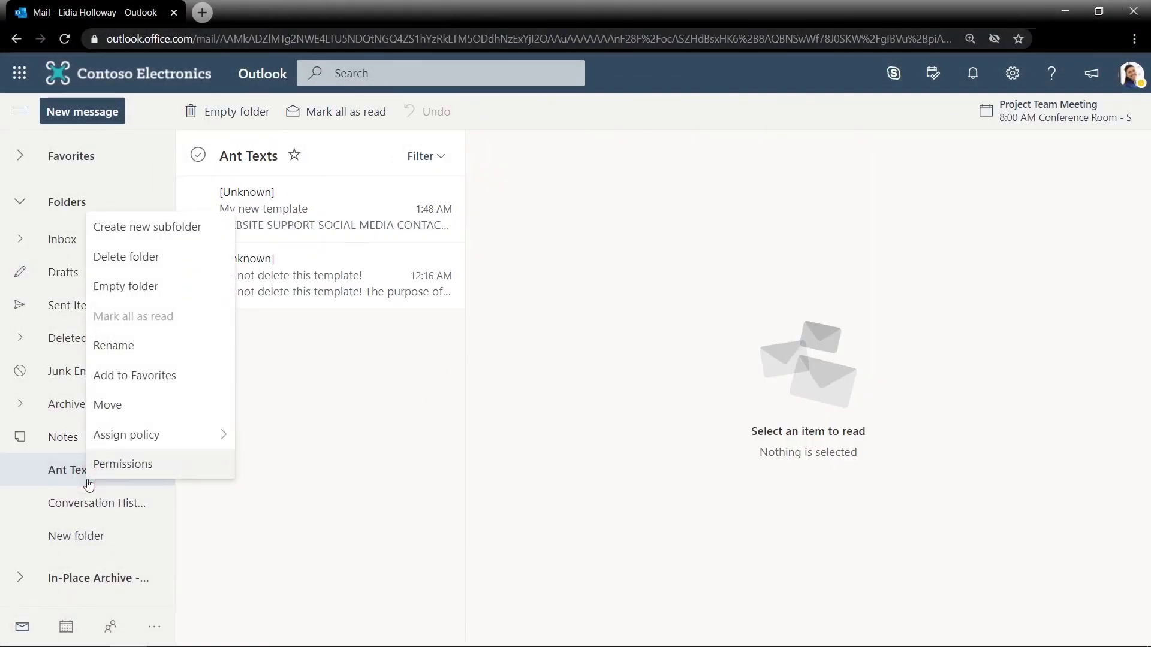
pyautogui.click(156, 228)
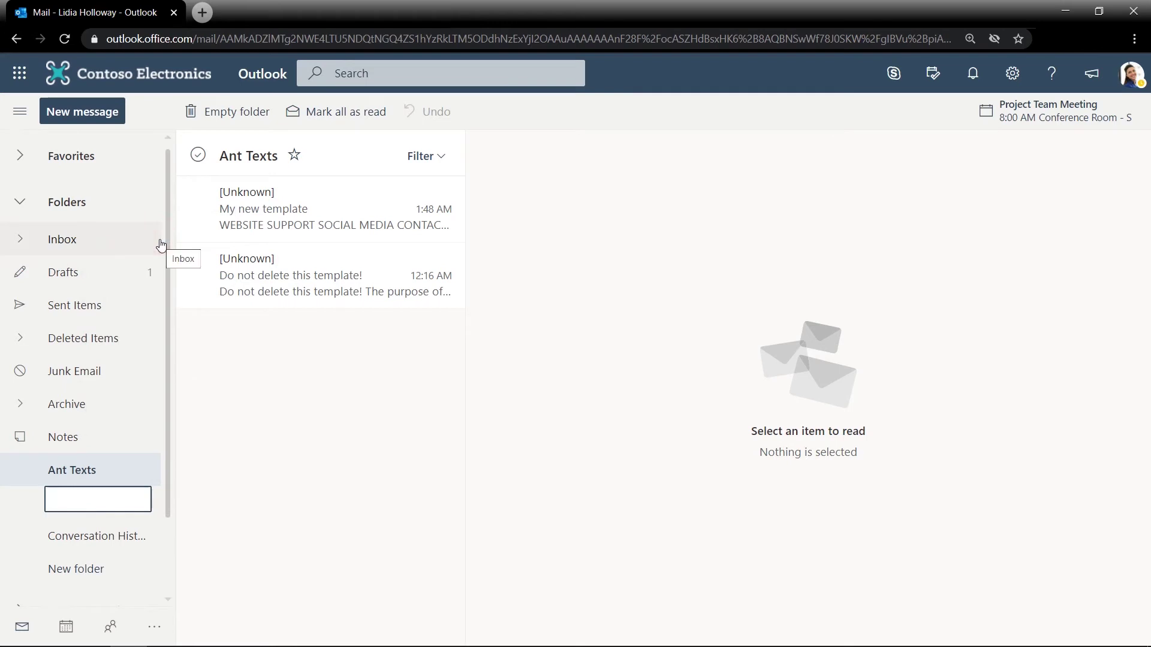
pyautogui.write('My new folder')
pyautogui.click(191, 384)
pyautogui.click(125, 506)
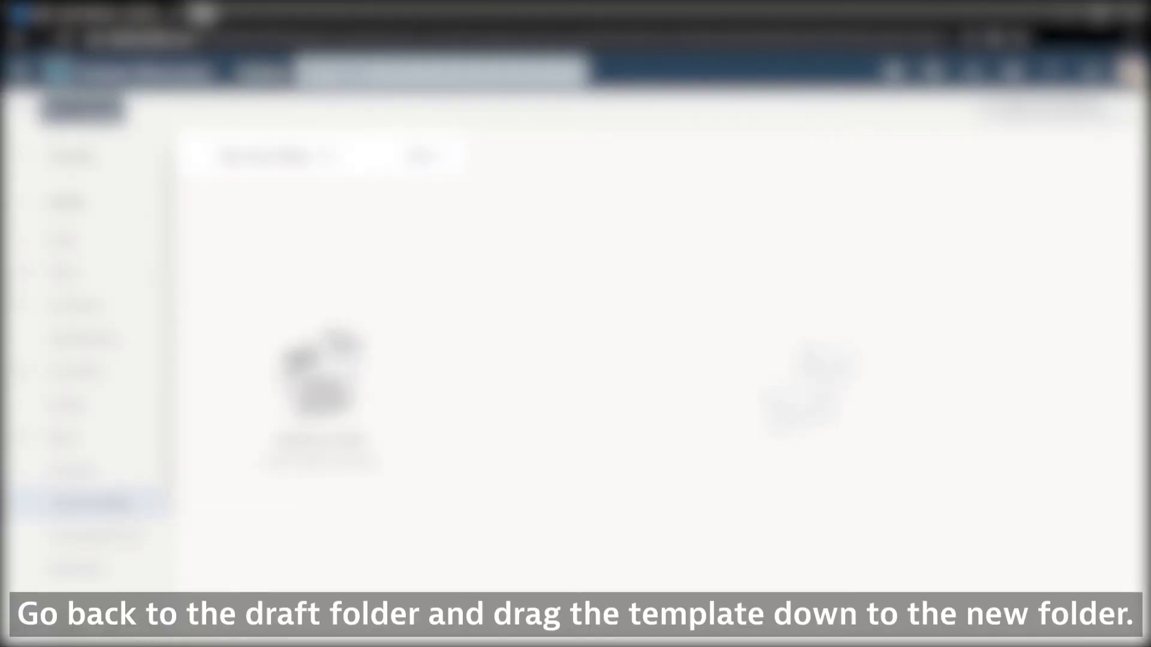
# Step: Move the 'Draft template example' draft from Drafts into My new folder and preview it there
pyautogui.click(115, 287)
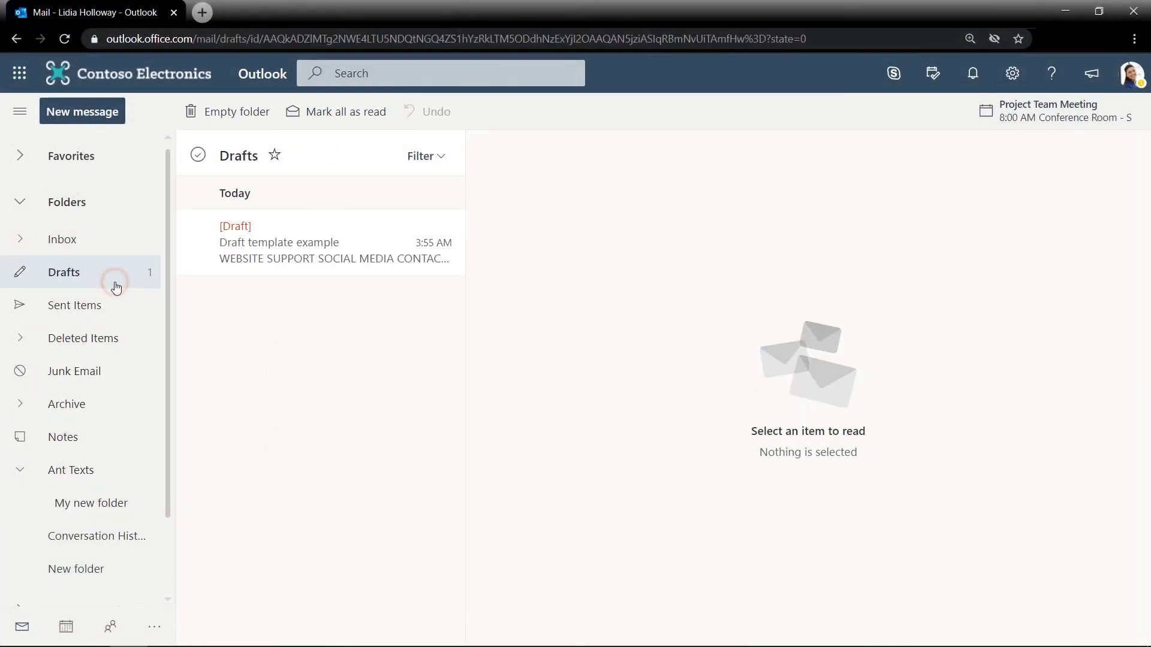
pyautogui.moveTo(263, 251); pyautogui.dragTo(84, 503)
pyautogui.click(84, 503)
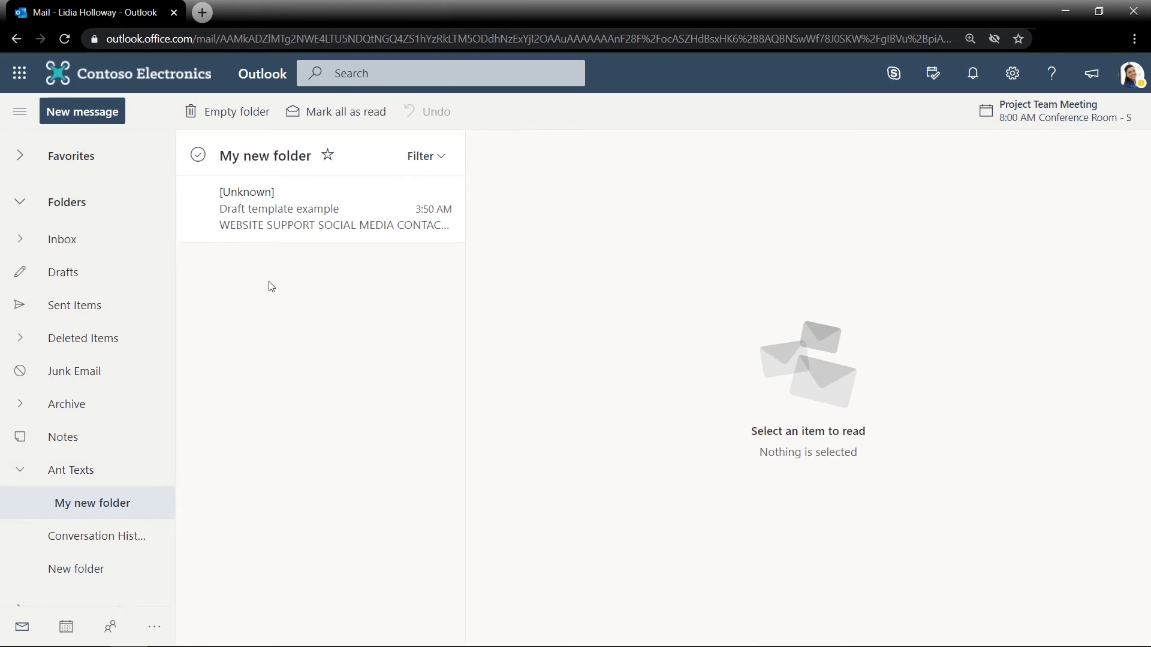
pyautogui.click(314, 217)
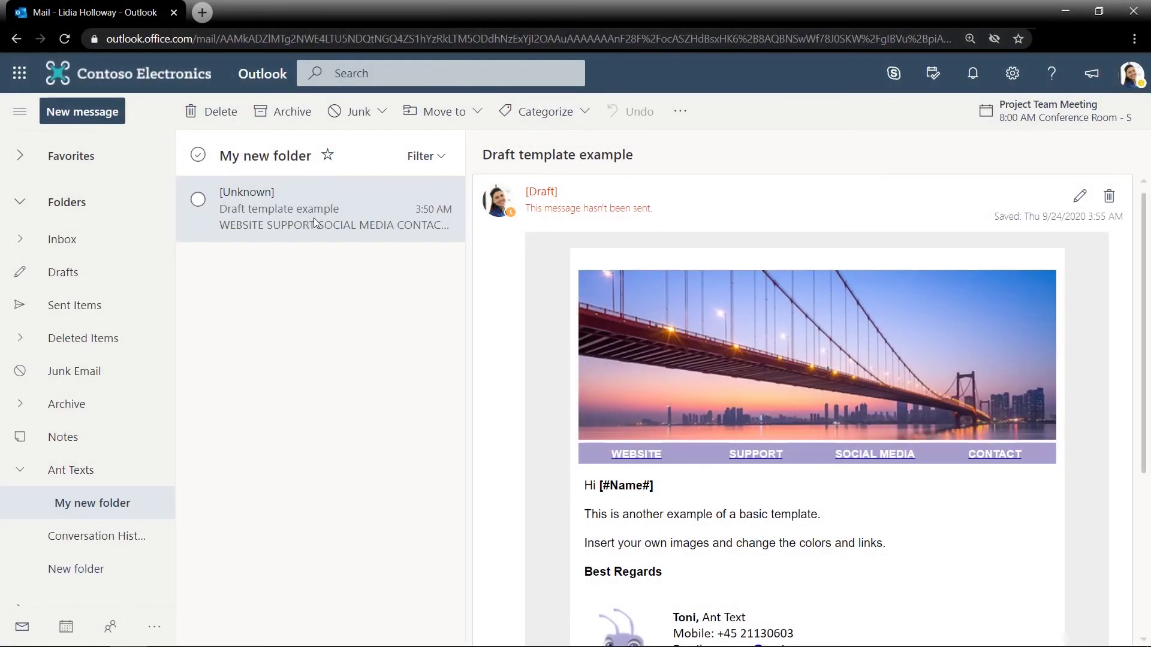
pyautogui.click(101, 116)
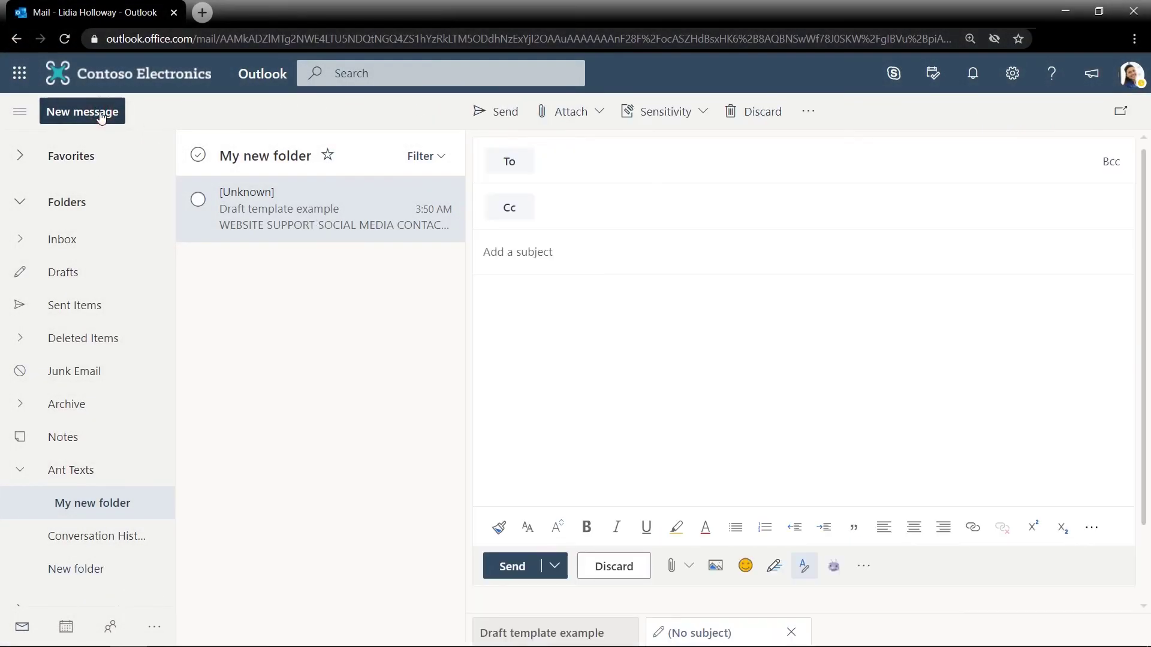
# Step: Insert Draft template example from My new folder, filling the greeting's Name with the recipient's name
pyautogui.click(834, 567)
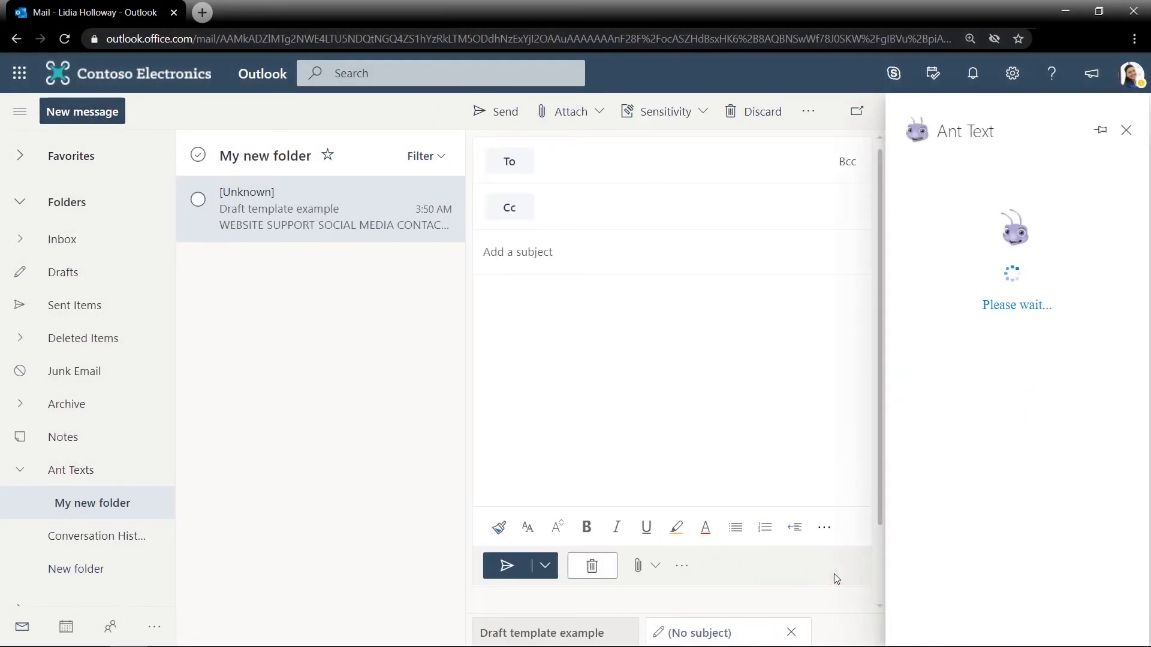
pyautogui.click(992, 273)
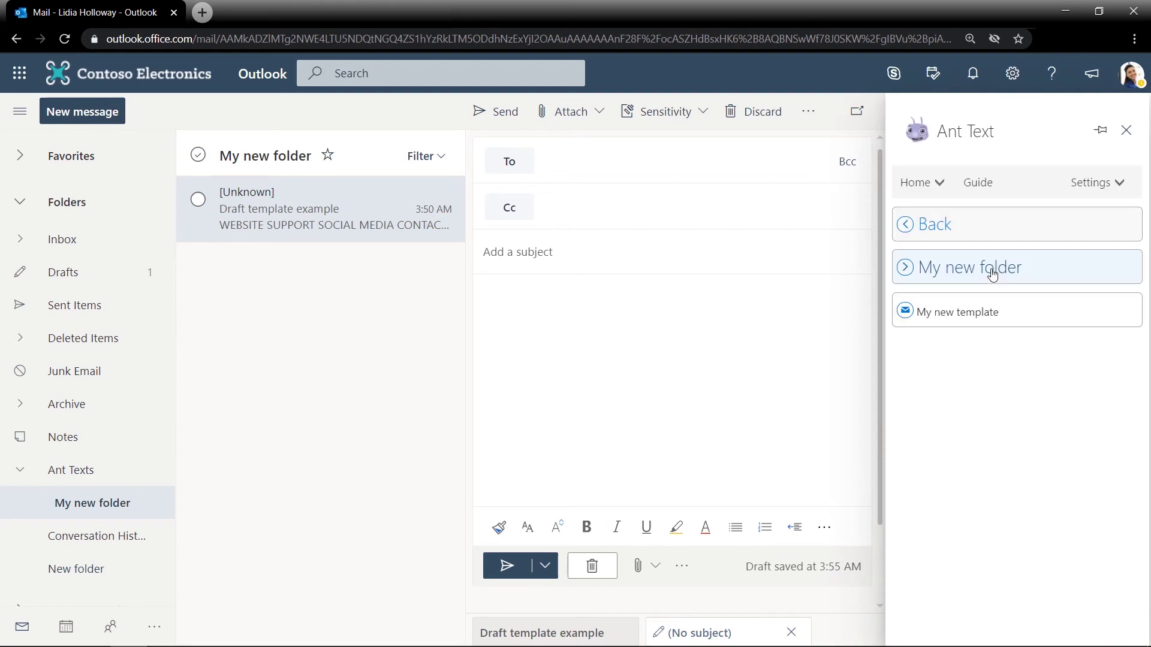
pyautogui.click(992, 273)
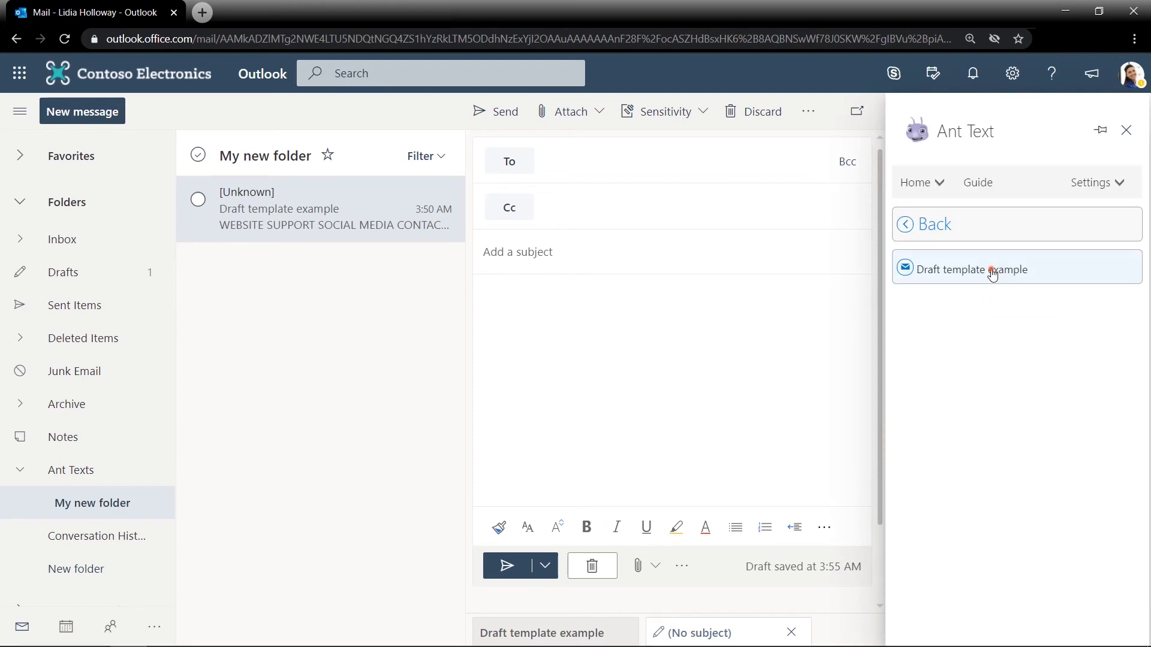
pyautogui.click(992, 270)
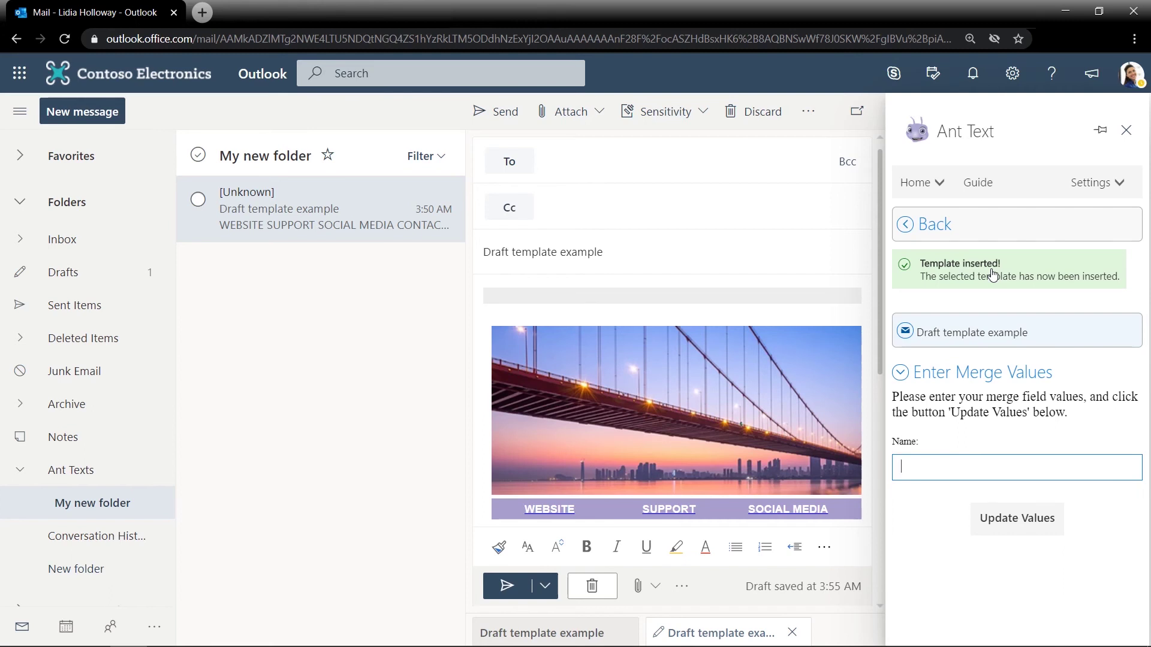
pyautogui.write('Hanna S')
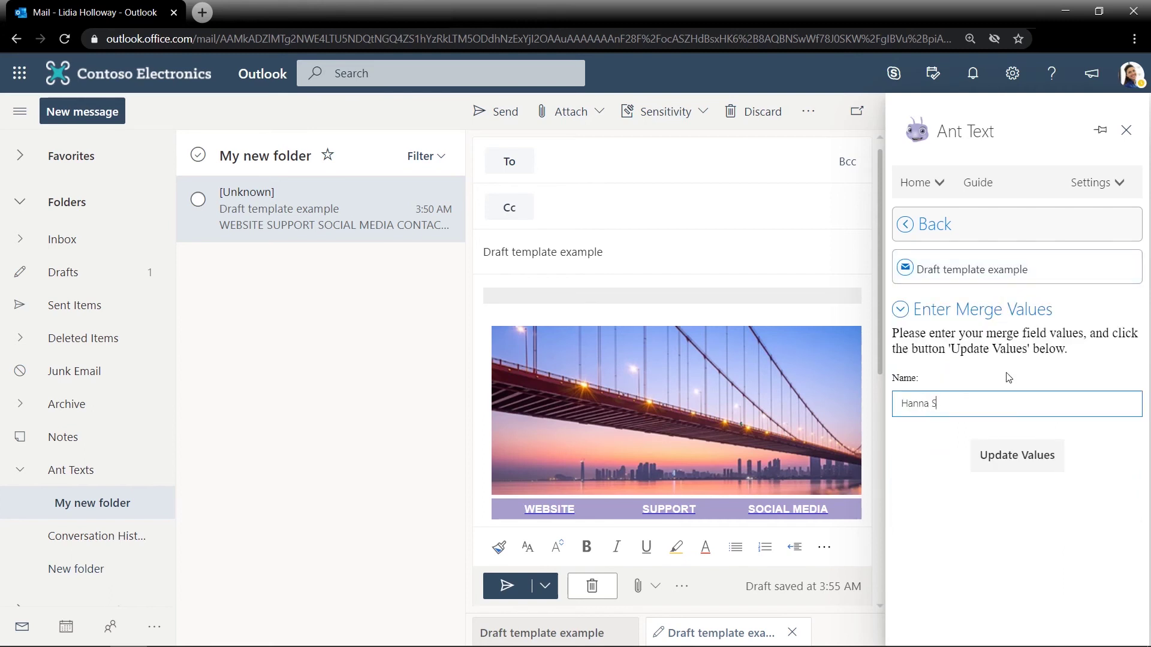
pyautogui.click(1017, 456)
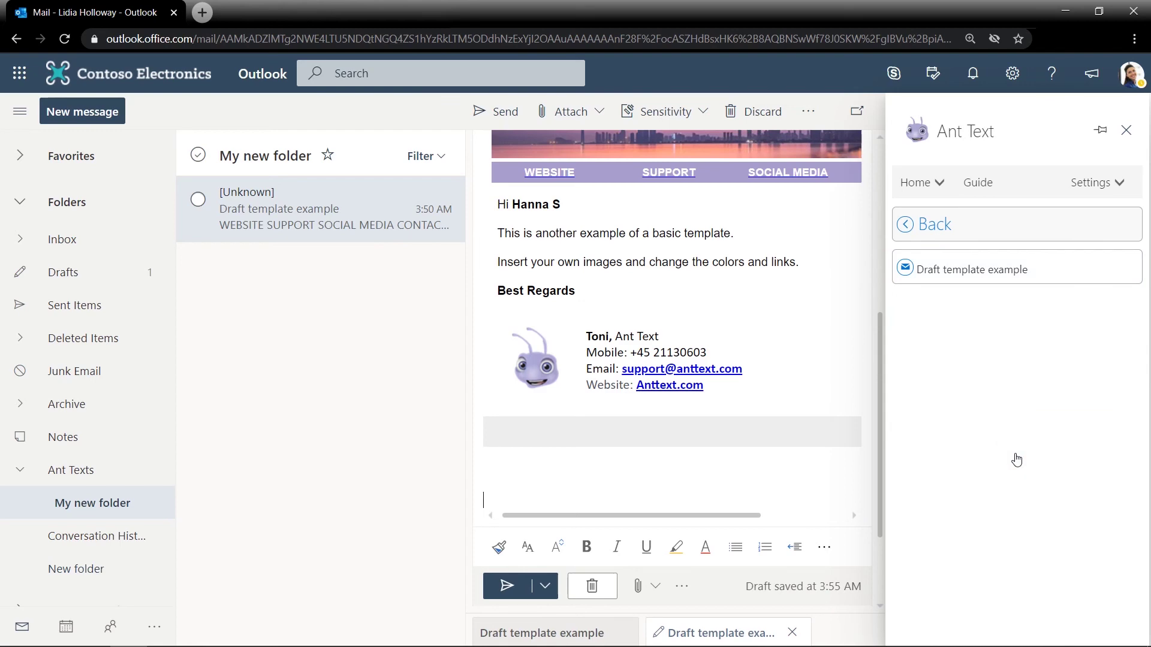
pyautogui.click(1126, 130)
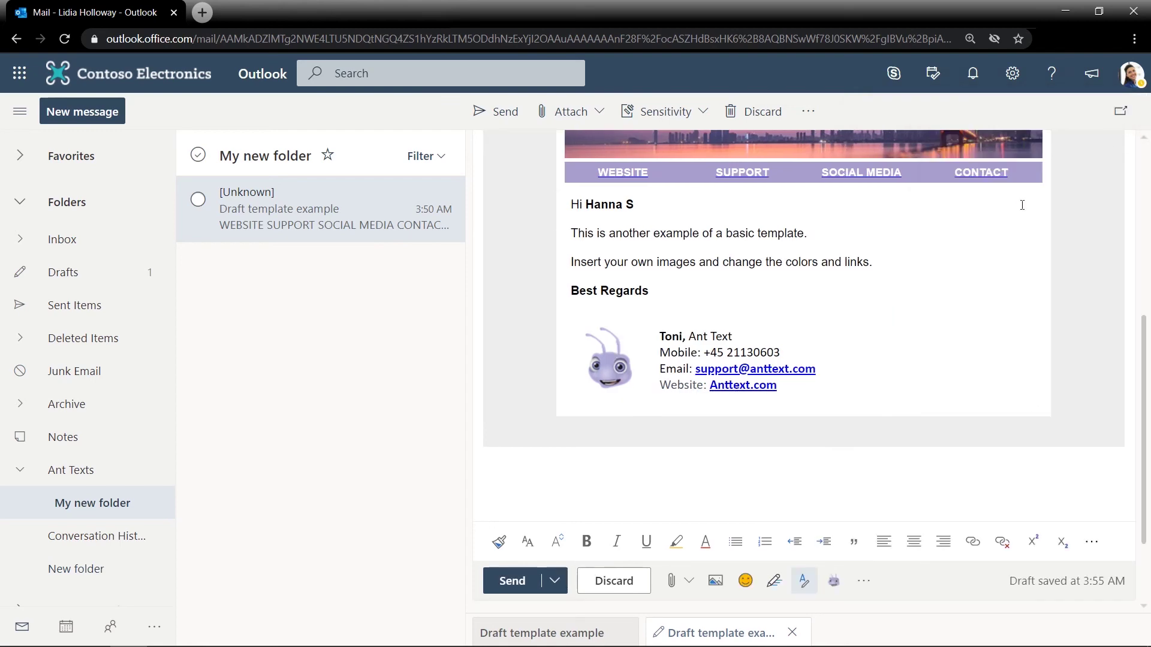
pyautogui.scroll(5, 898, 292)
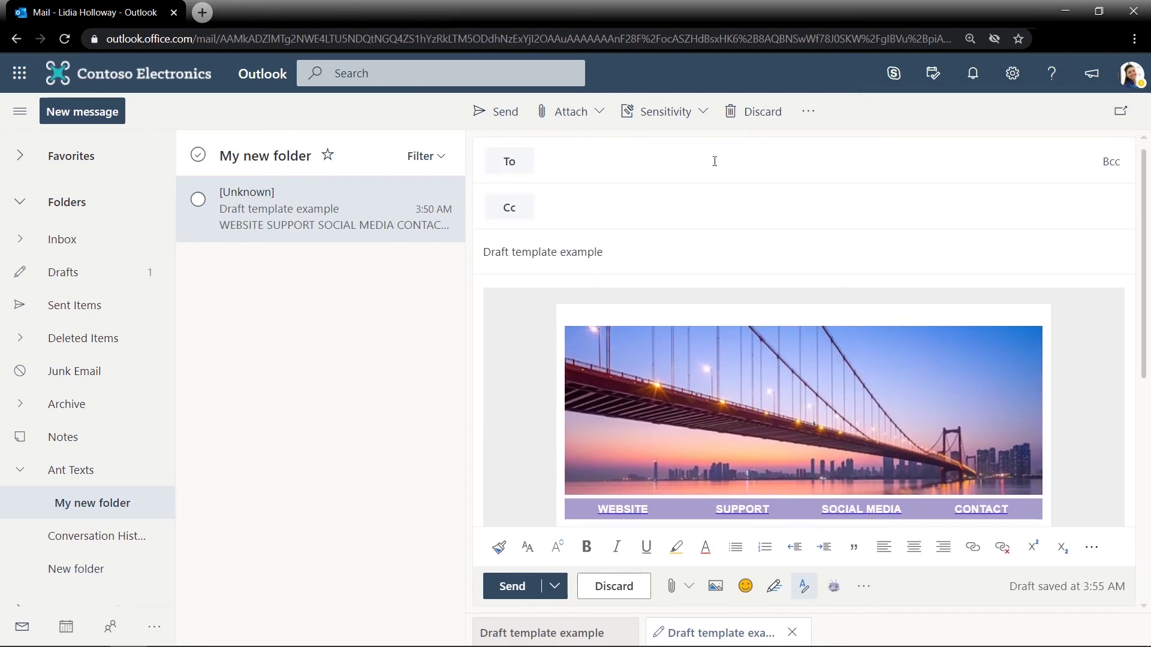
pyautogui.click(714, 161)
# Step: Add the contact as recipient from the suggestions and send the personalised bridge-banner email
pyautogui.write('Hanna')
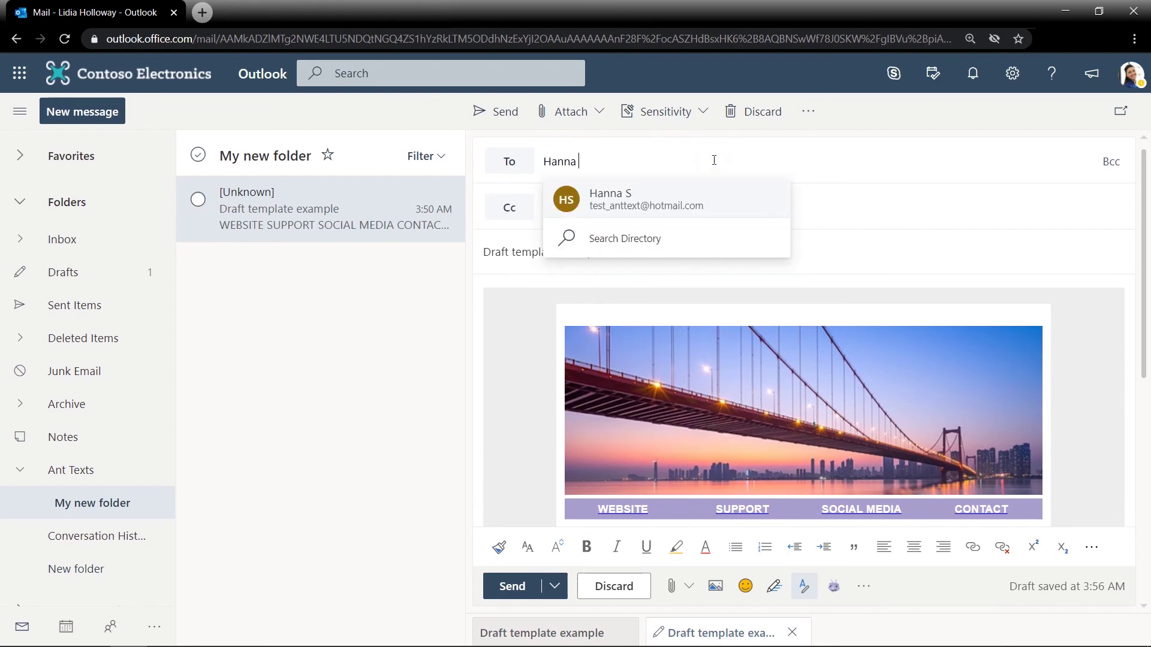
pyautogui.click(694, 200)
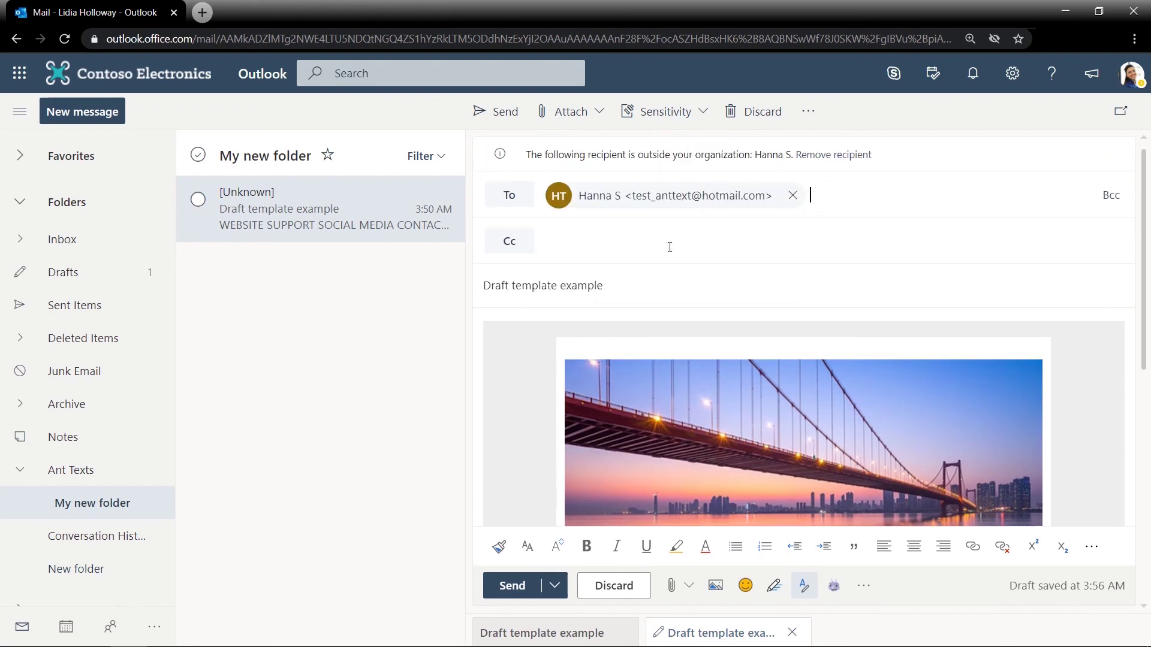
pyautogui.click(514, 586)
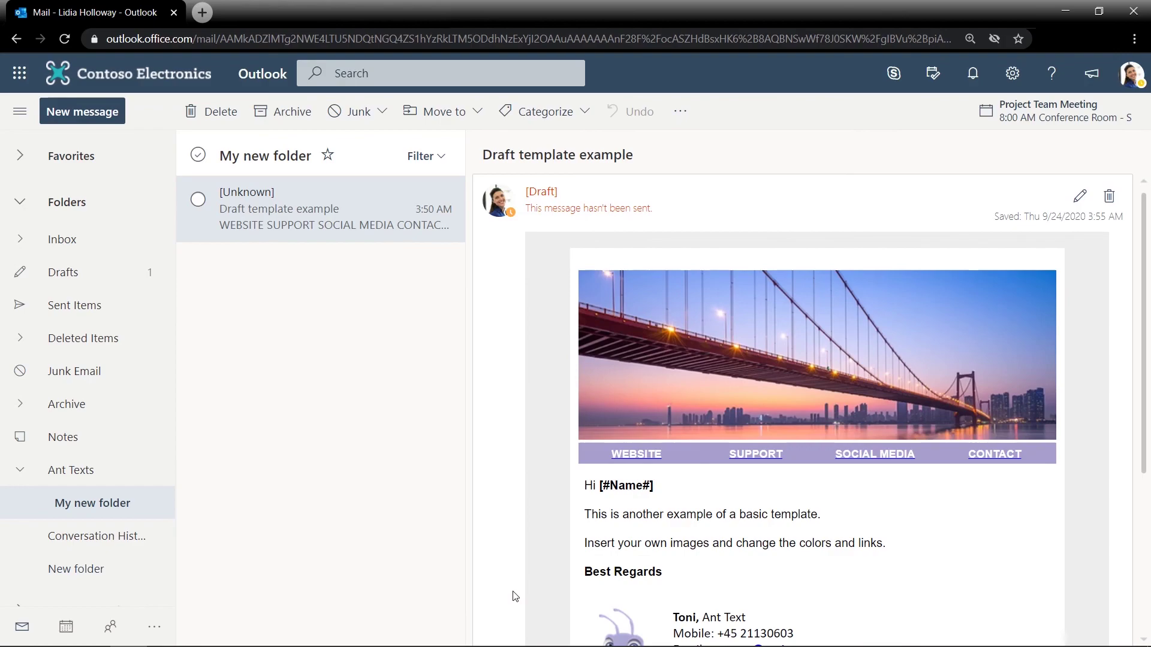